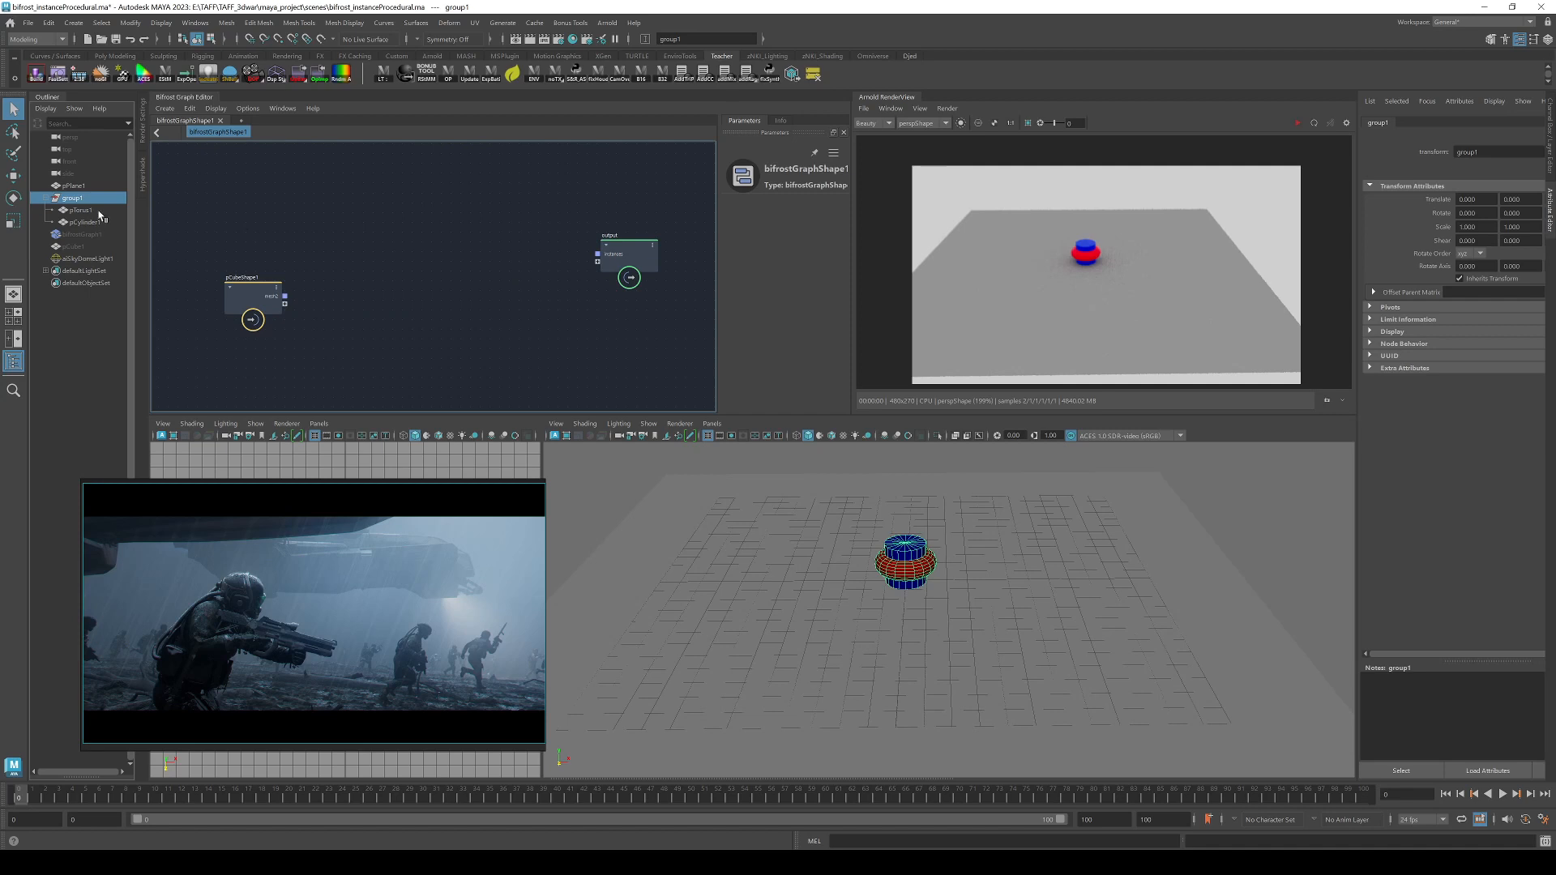
Bring pTorus1 and pCylinder1 into the Bifrost graph together as a single input node.
click(98, 213)
shift+click(90, 223)
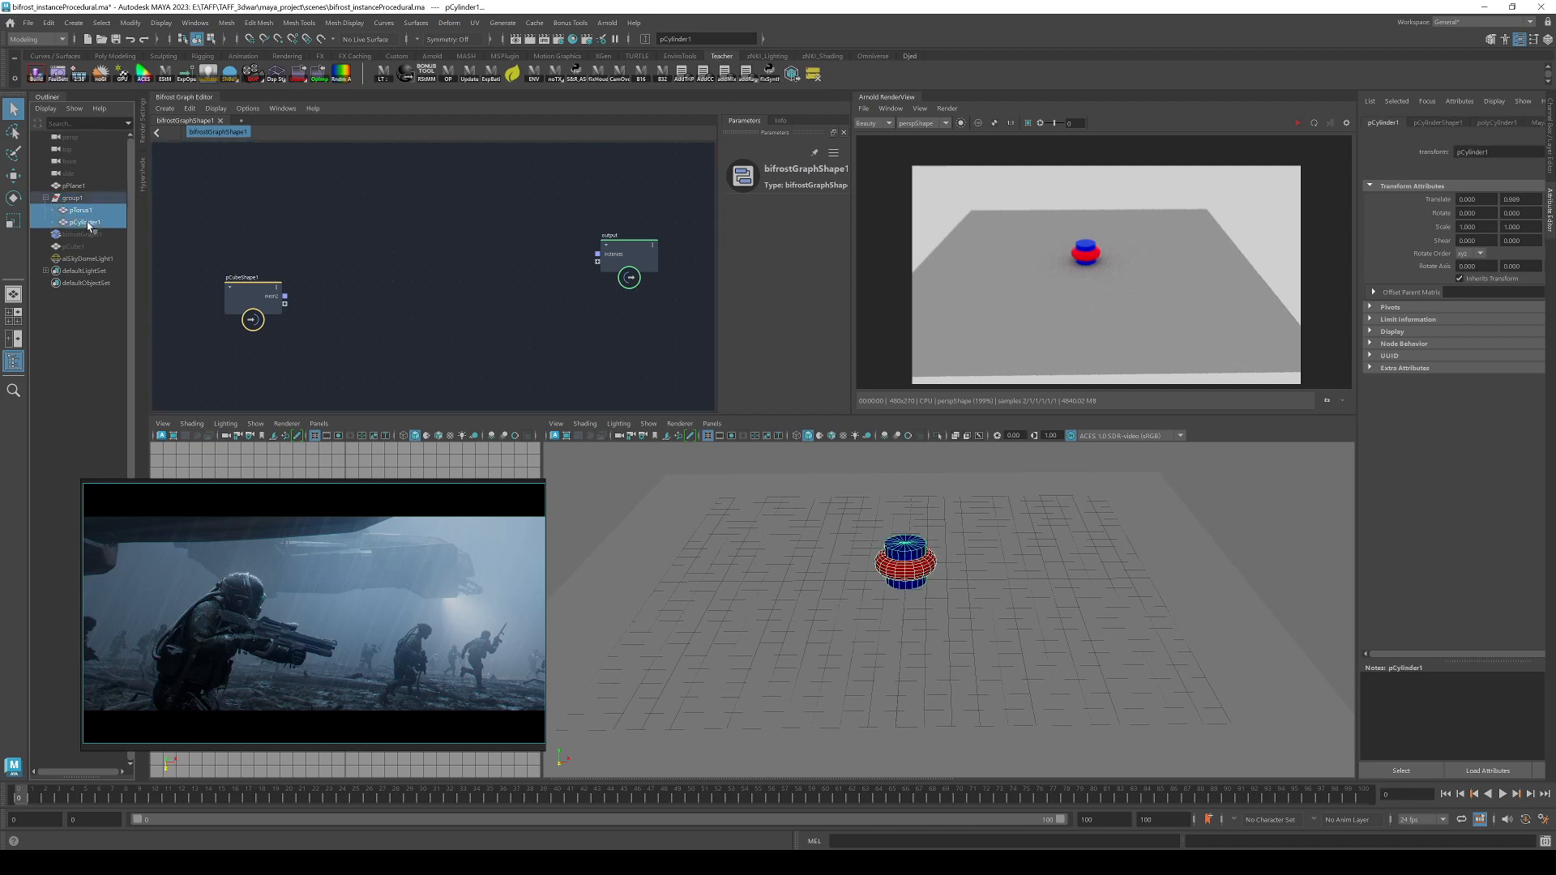
drag(90, 226, 301, 228)
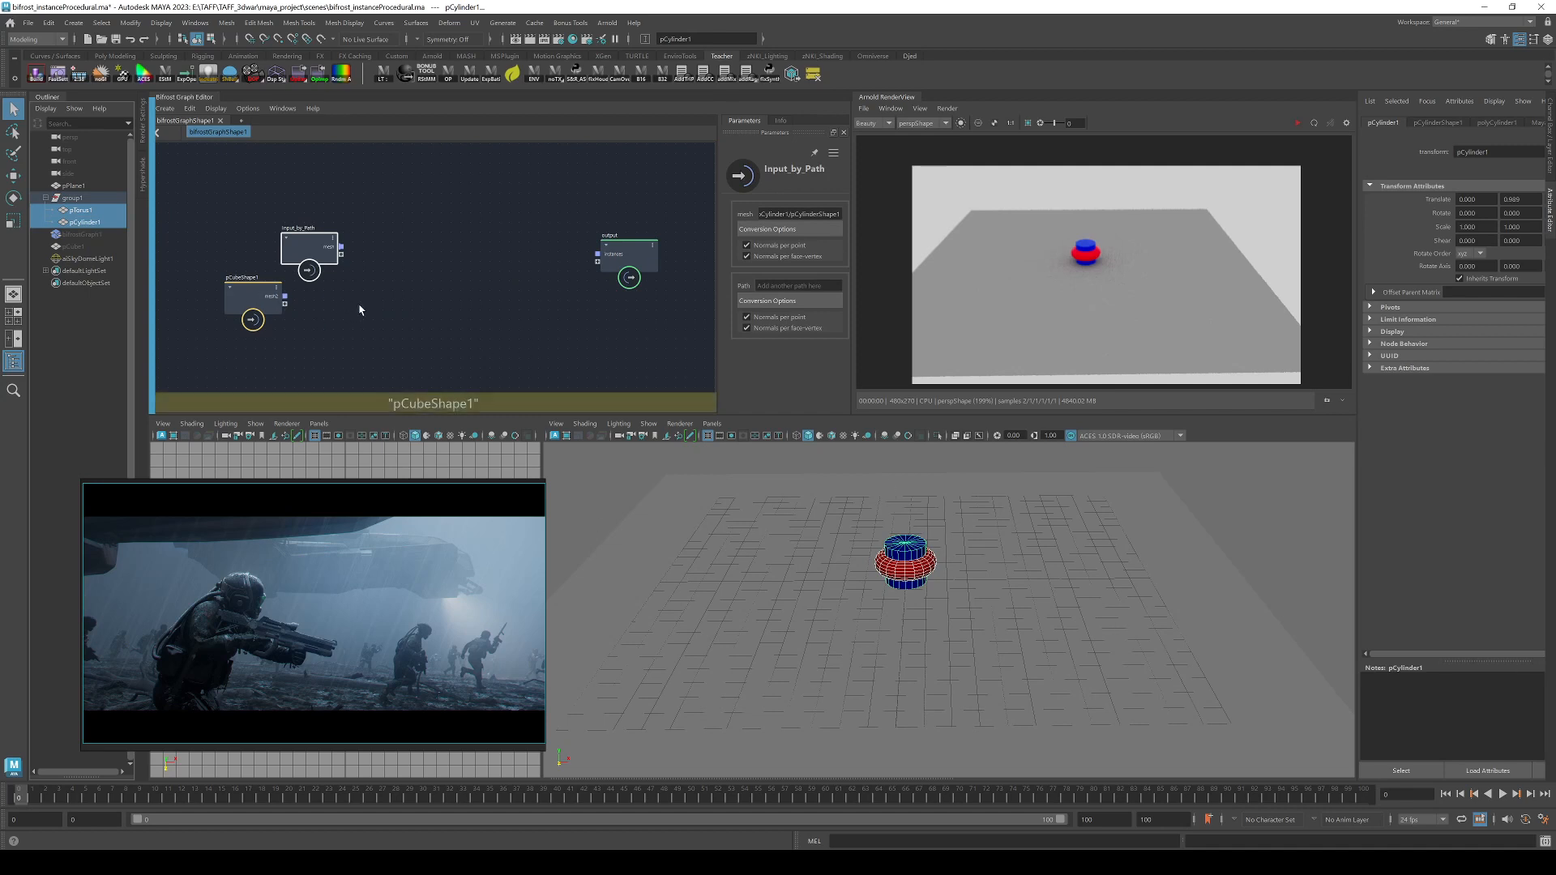
Add a scatter_points node and a create_instances node to the Bifrost graph.
click(392, 309)
key(Tab)
text(sca)
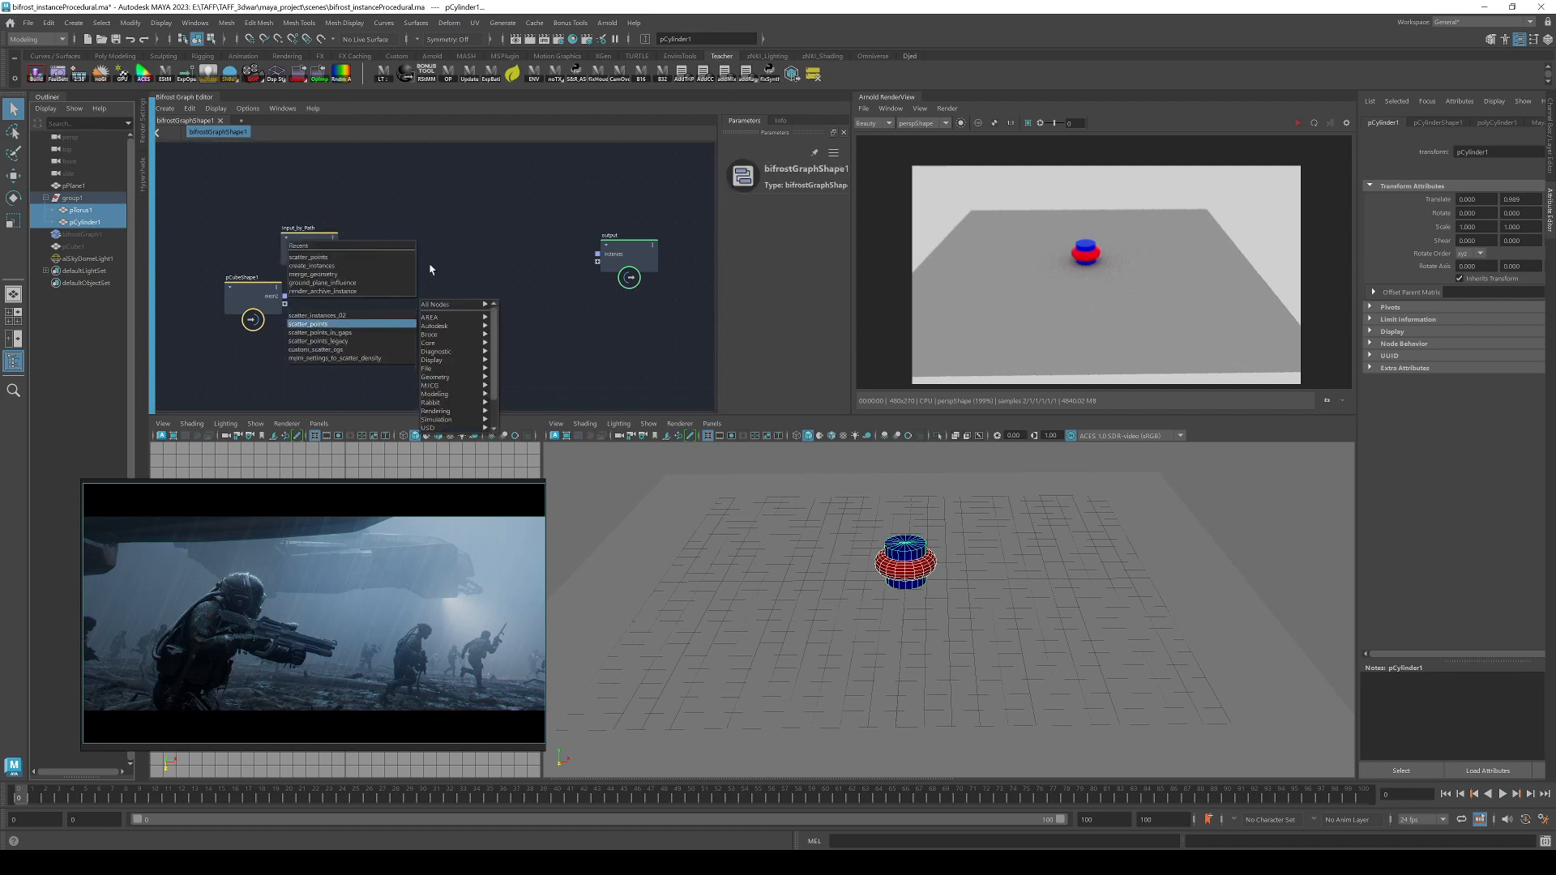
key(Return)
key(Tab)
text(cre)
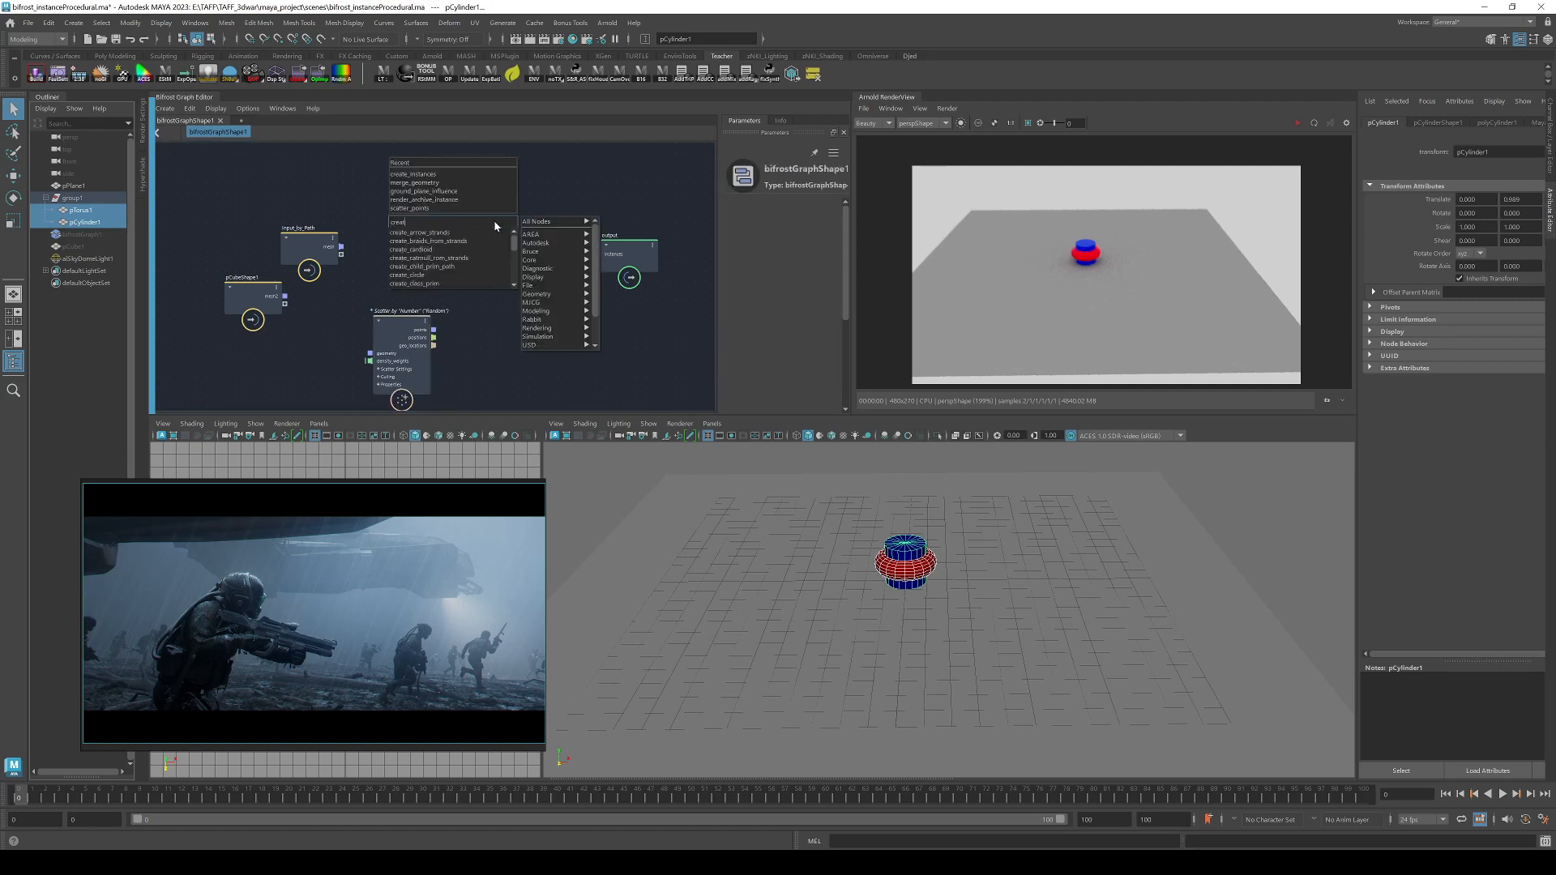
text(ate_in)
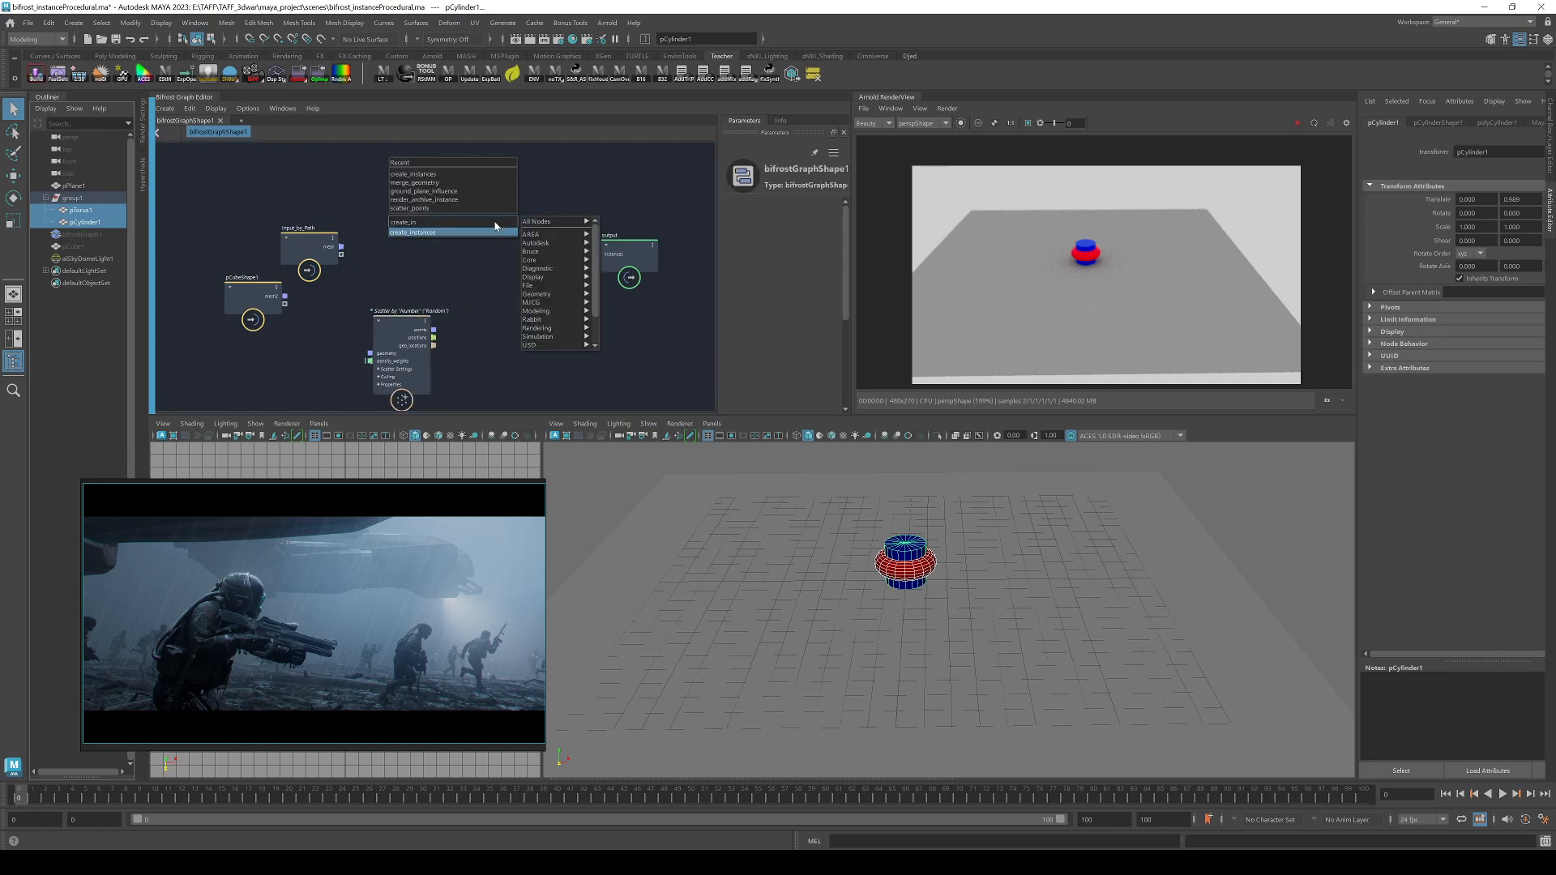
key(Return)
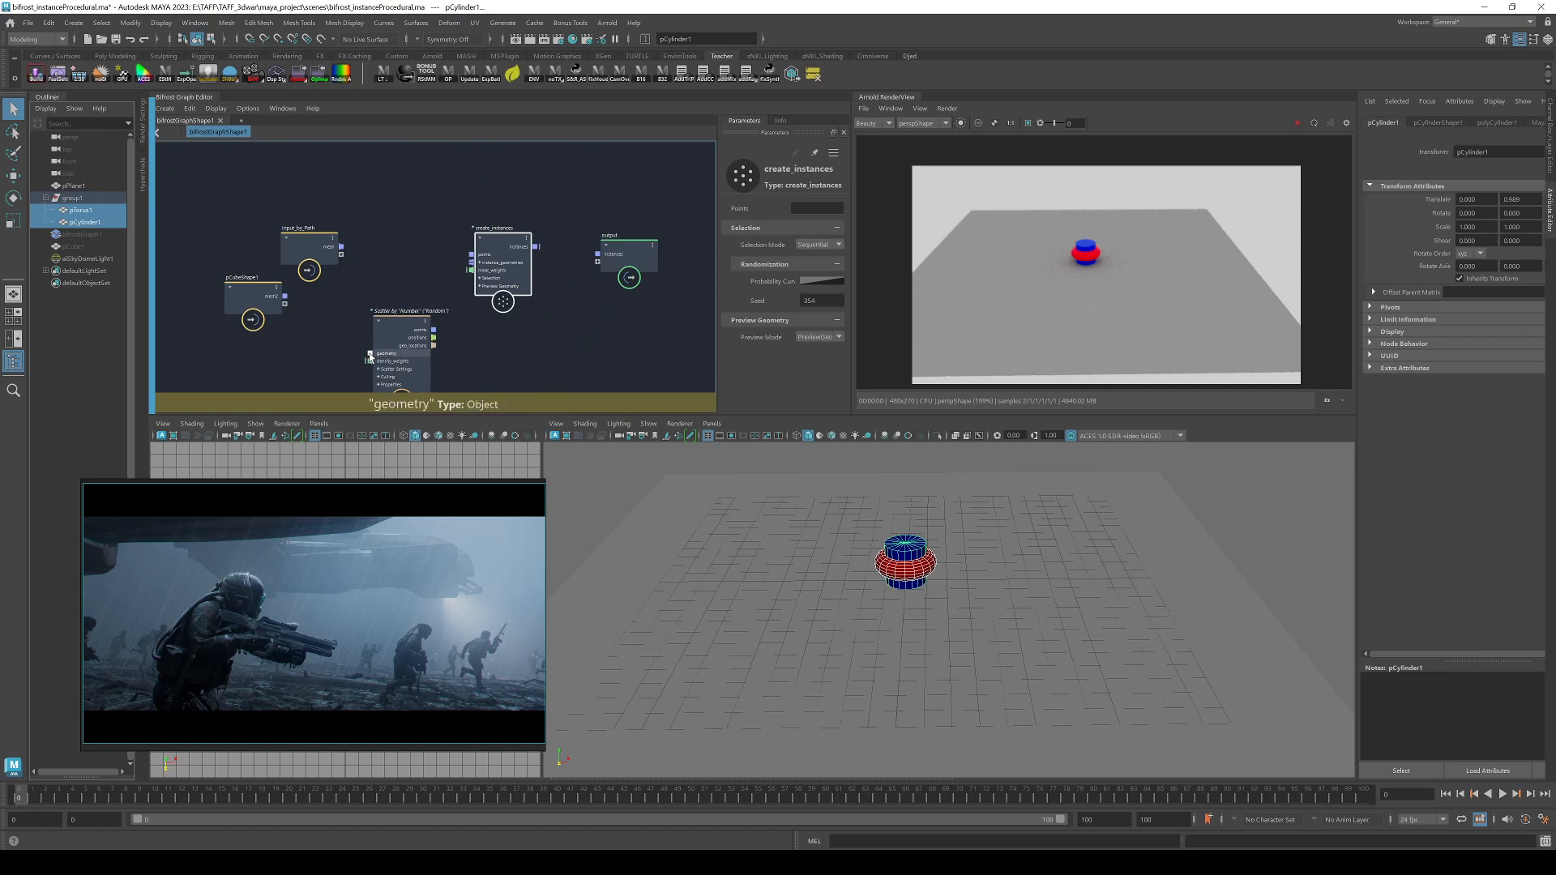
Bring in pPlane1 as the scatter_points geometry and wire the points and the torus/cylinder input through create_instances to the output.
click(75, 187)
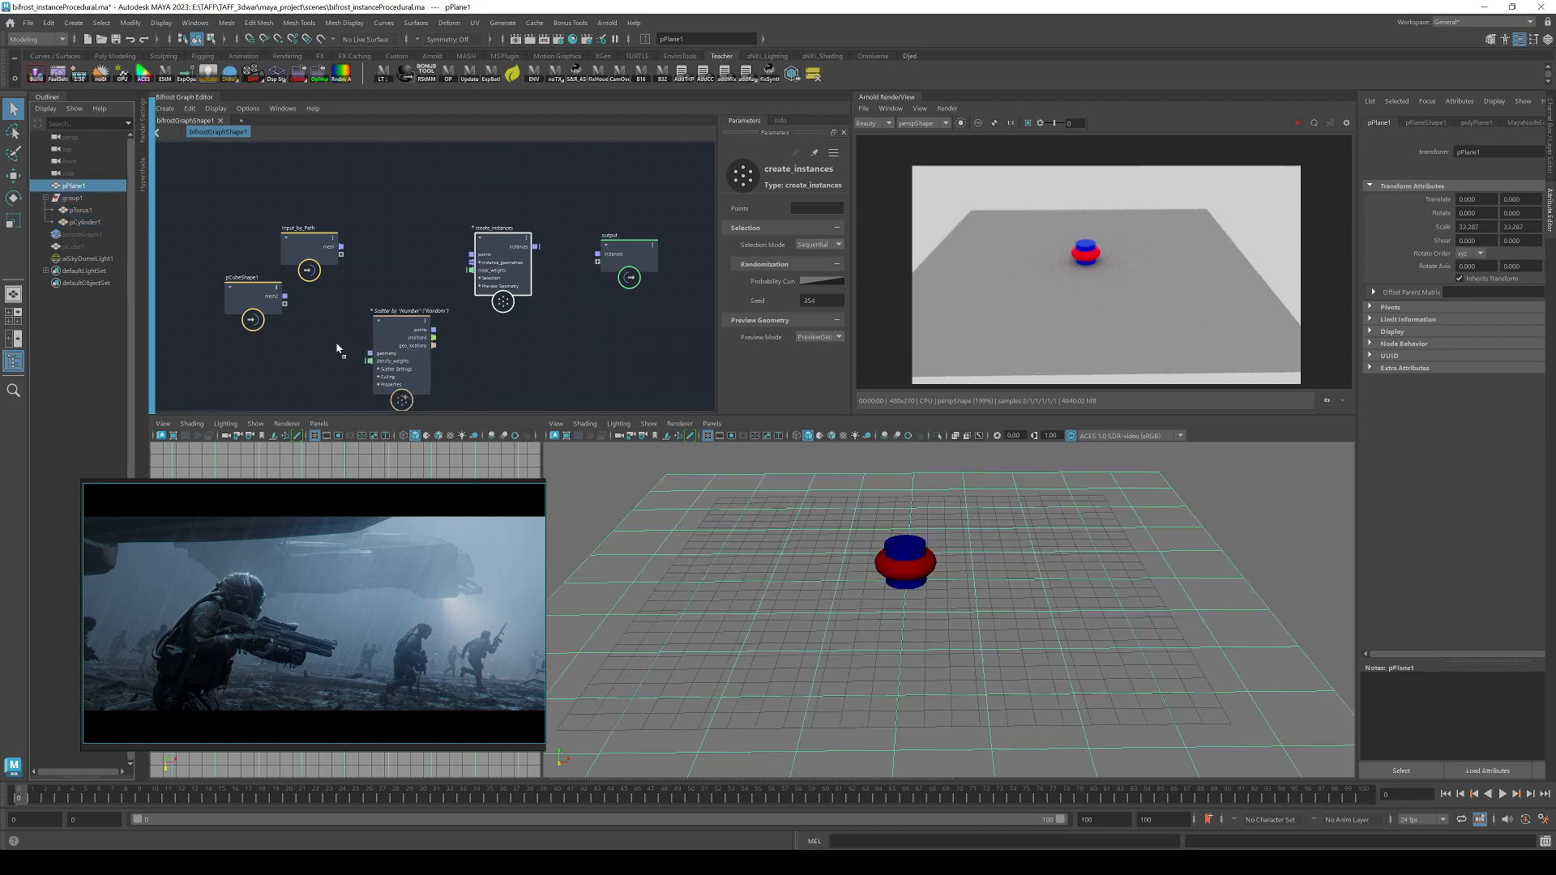
middle_drag(337, 345, 336, 346)
drag(337, 355, 476, 256)
click(442, 304)
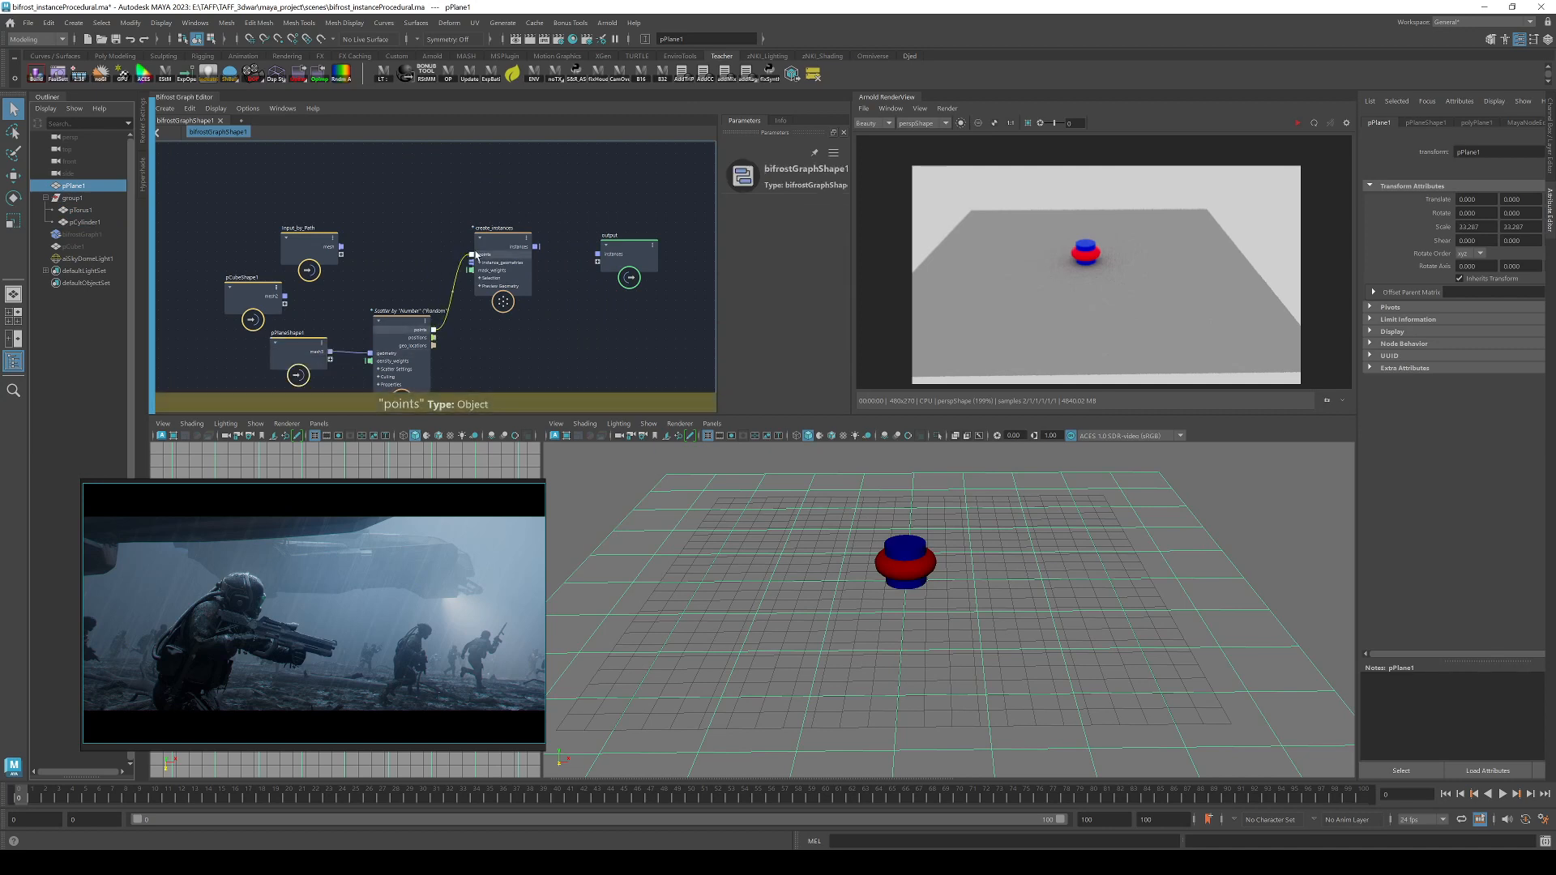
click(477, 258)
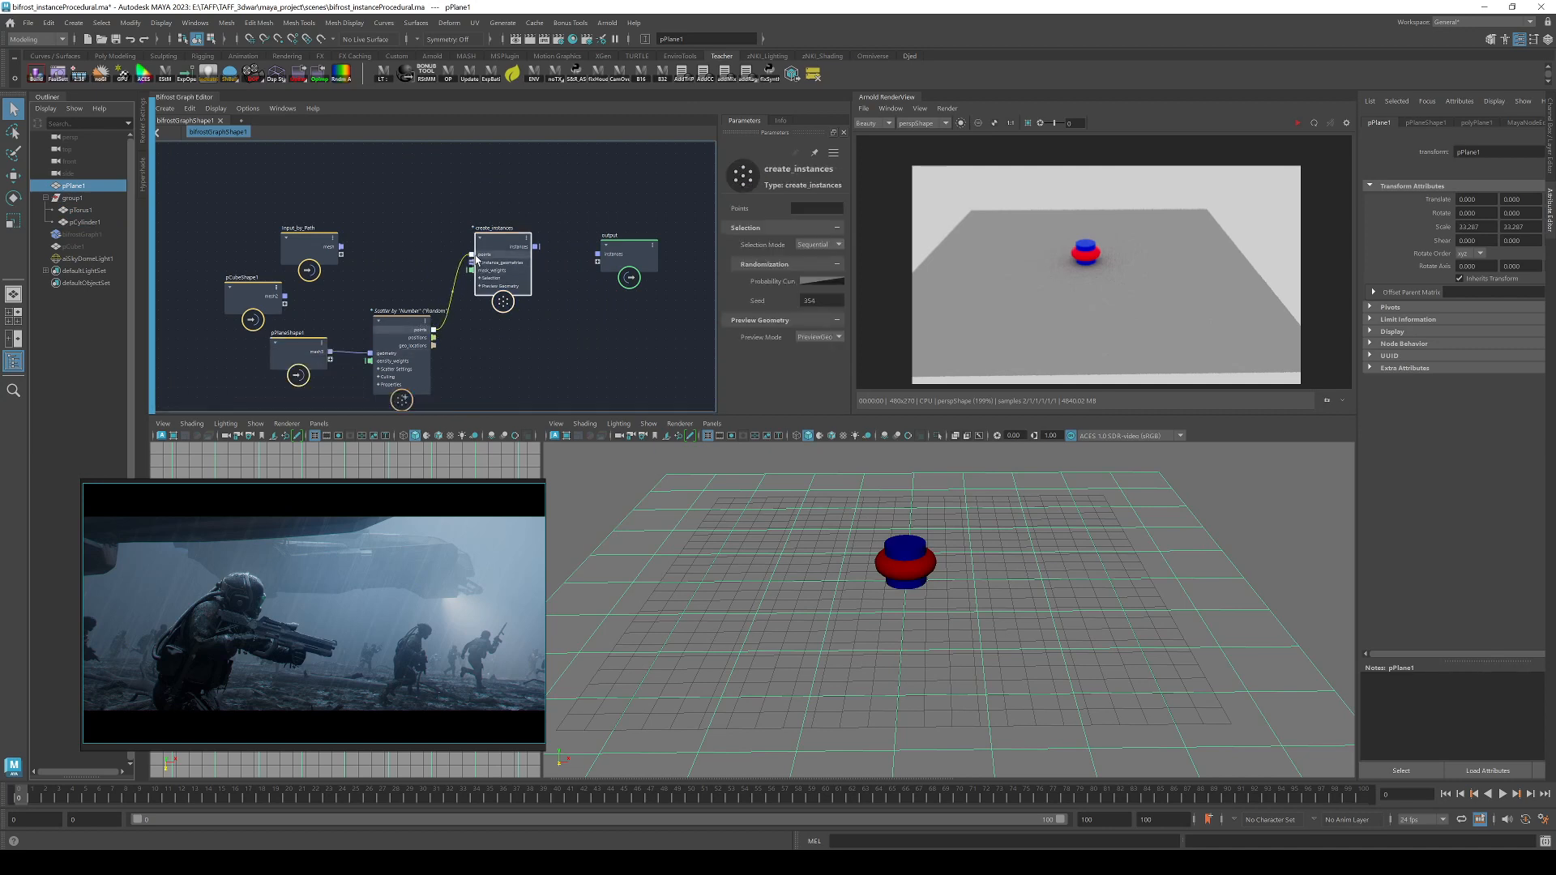
drag(341, 246, 661, 239)
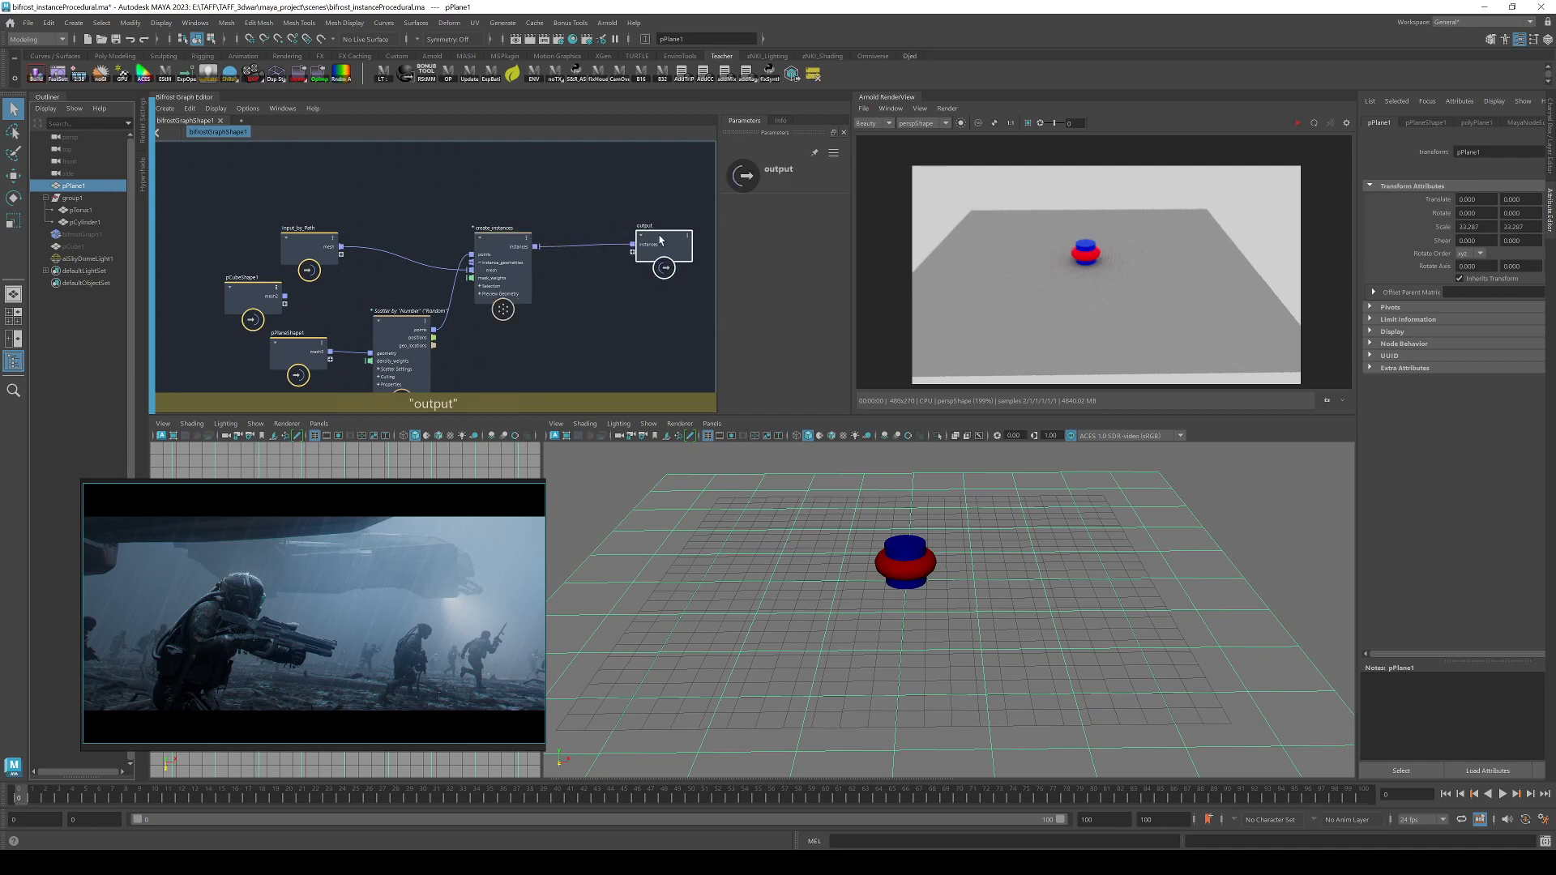
Unhide bifrostGraph1 and set the scatter_points amount to 20.
click(81, 234)
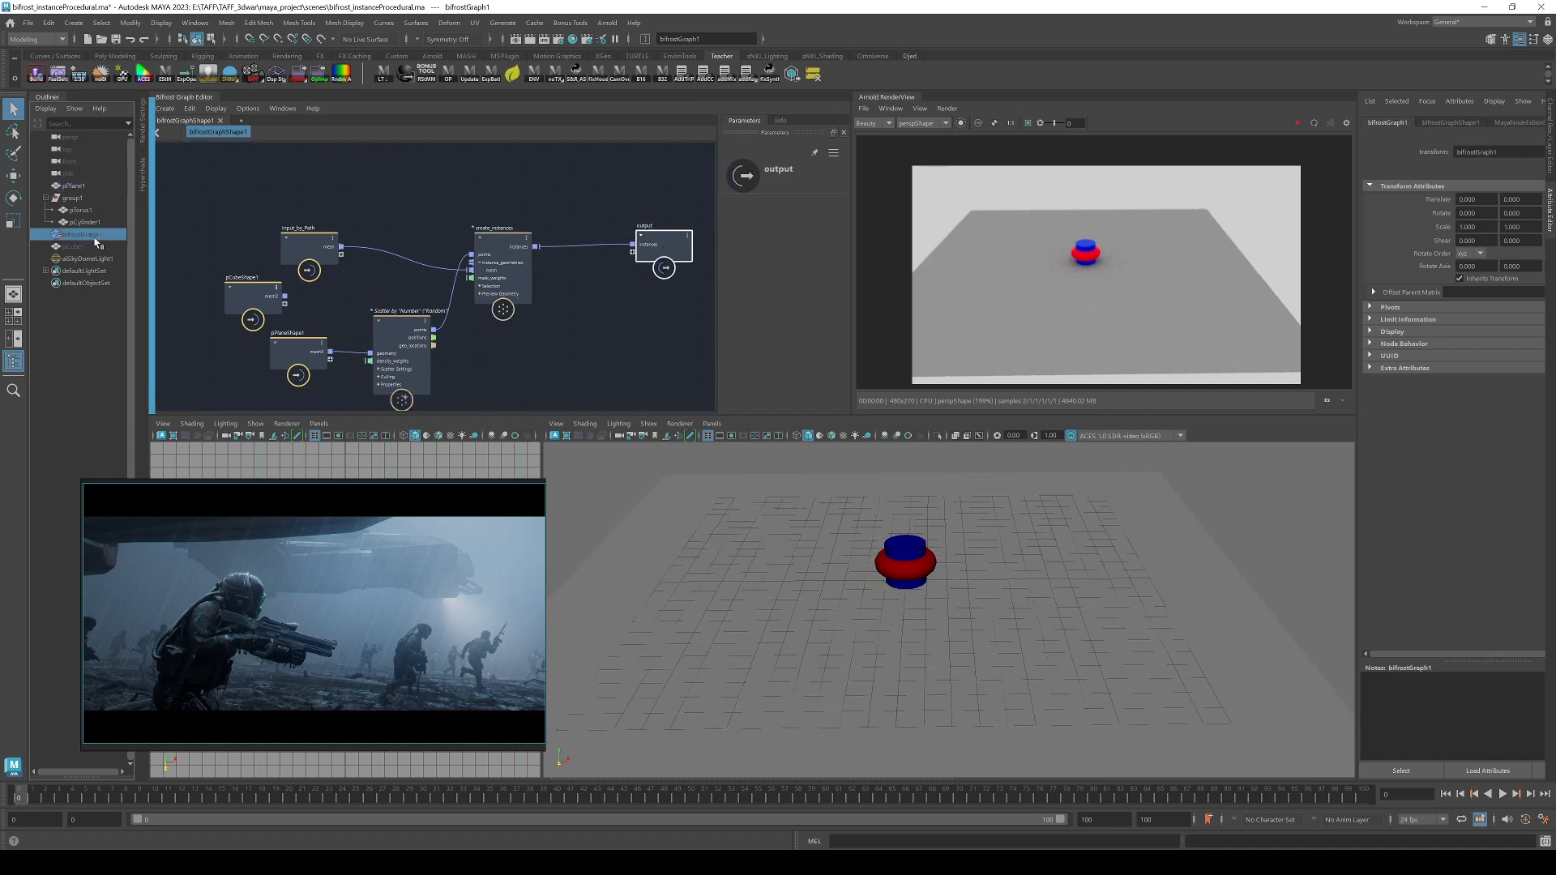
key(shift+h)
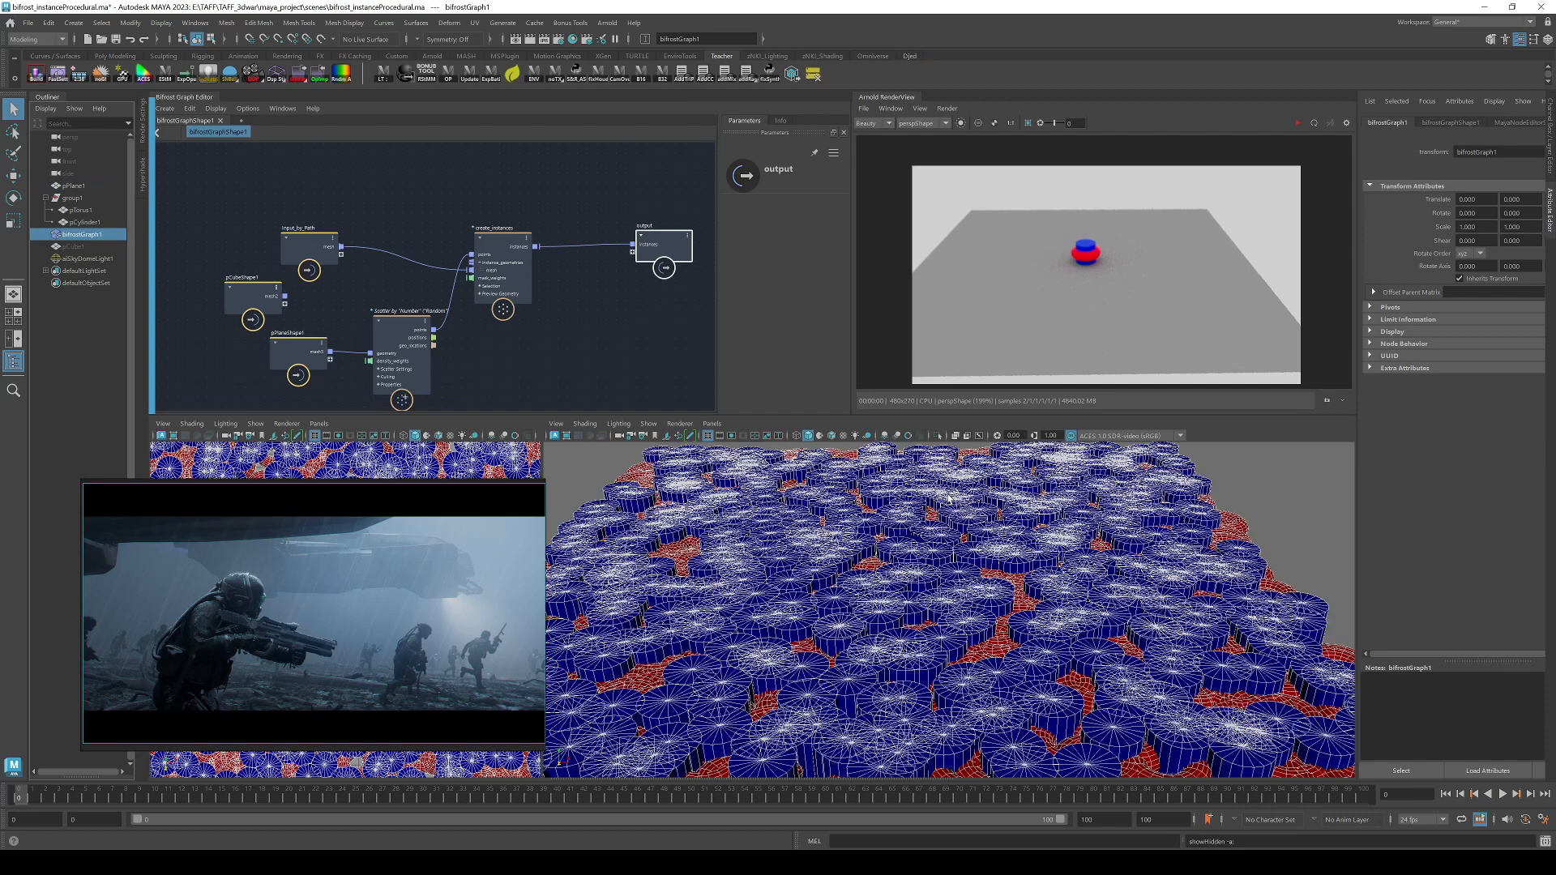
click(490, 268)
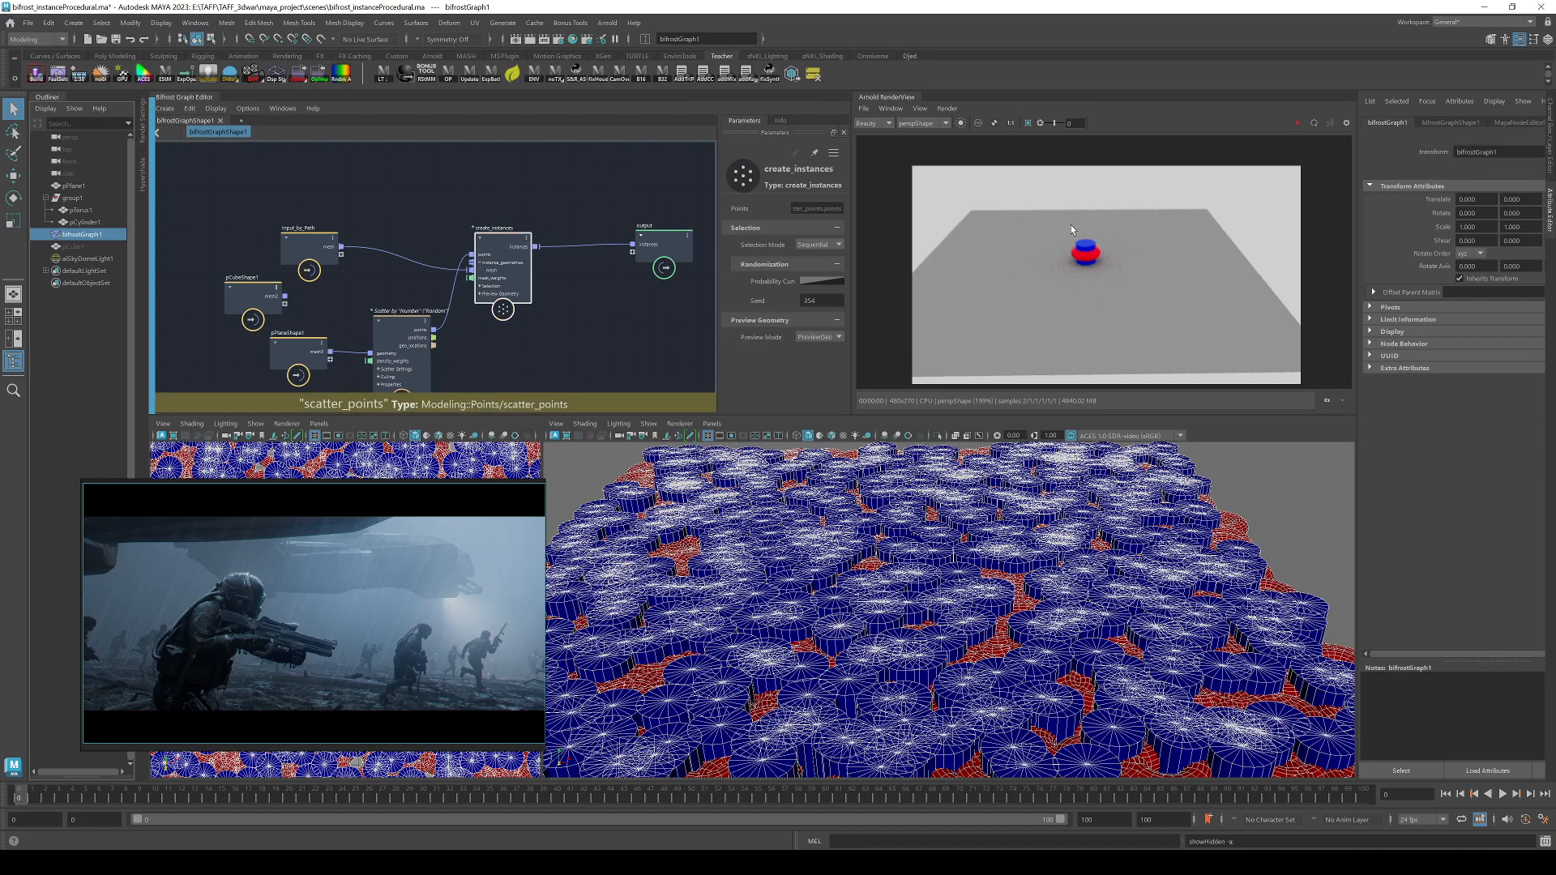
click(401, 332)
double_click(813, 284)
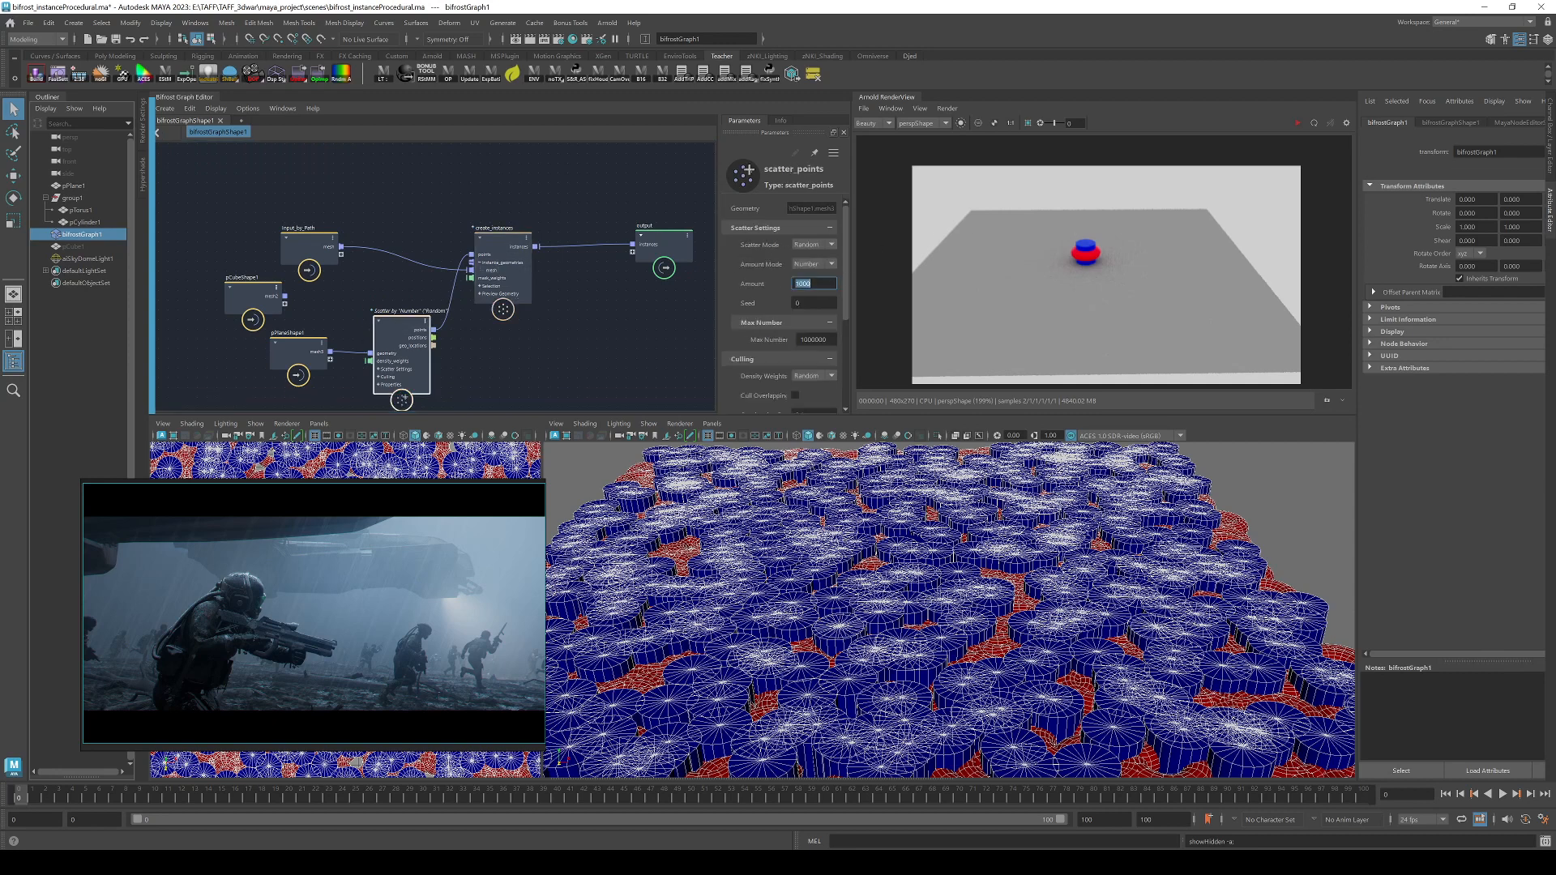
text(20)
key(Return)
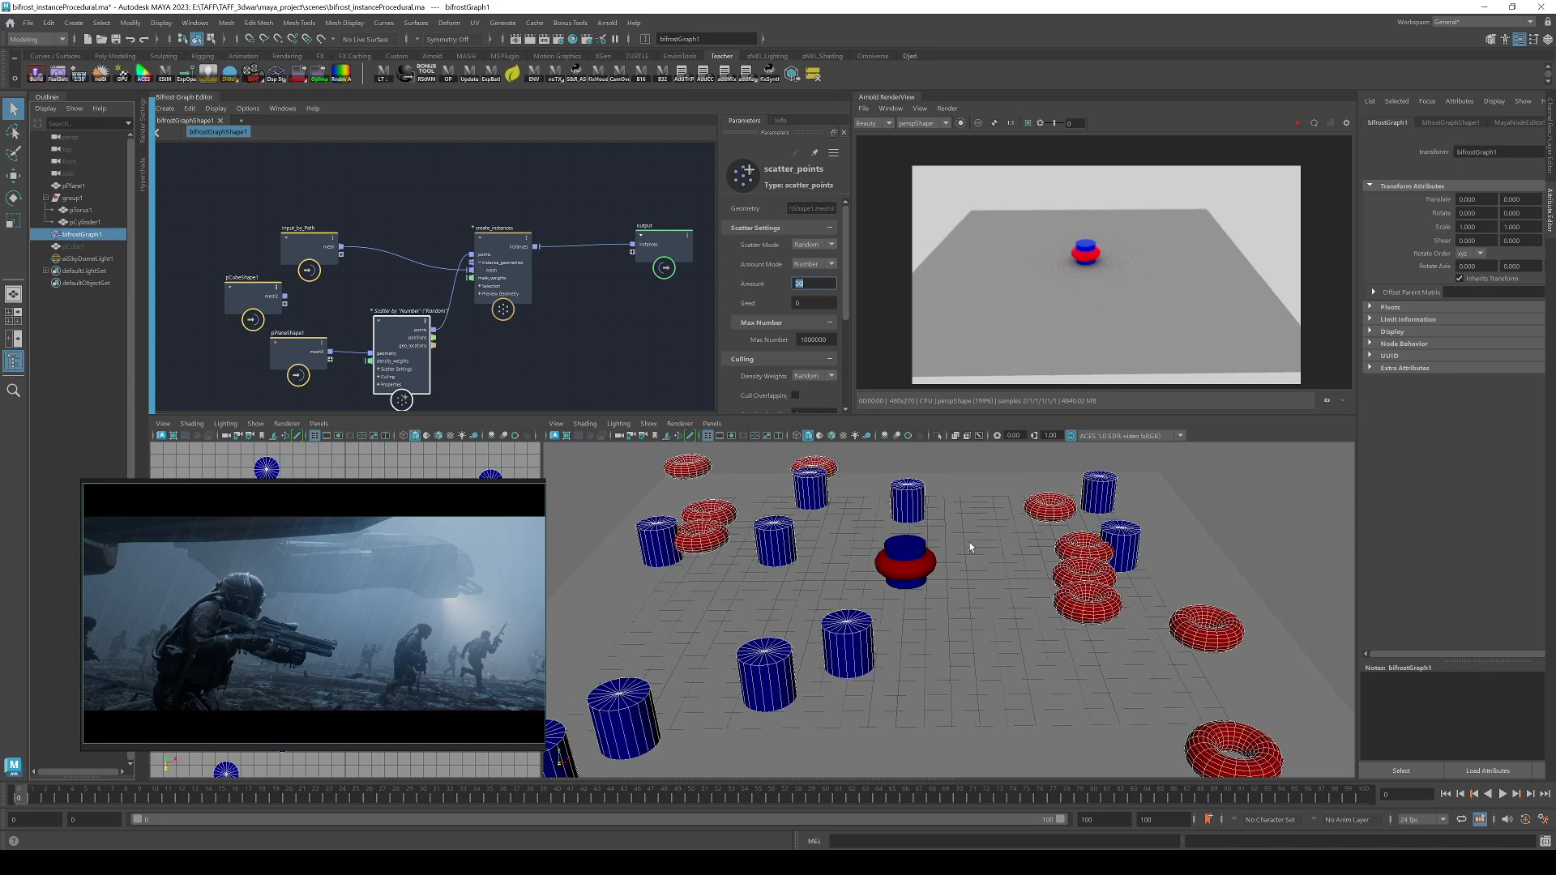
Examine the source mesh paths of the pPlaneShape1 and torus/cylinder input nodes.
click(301, 350)
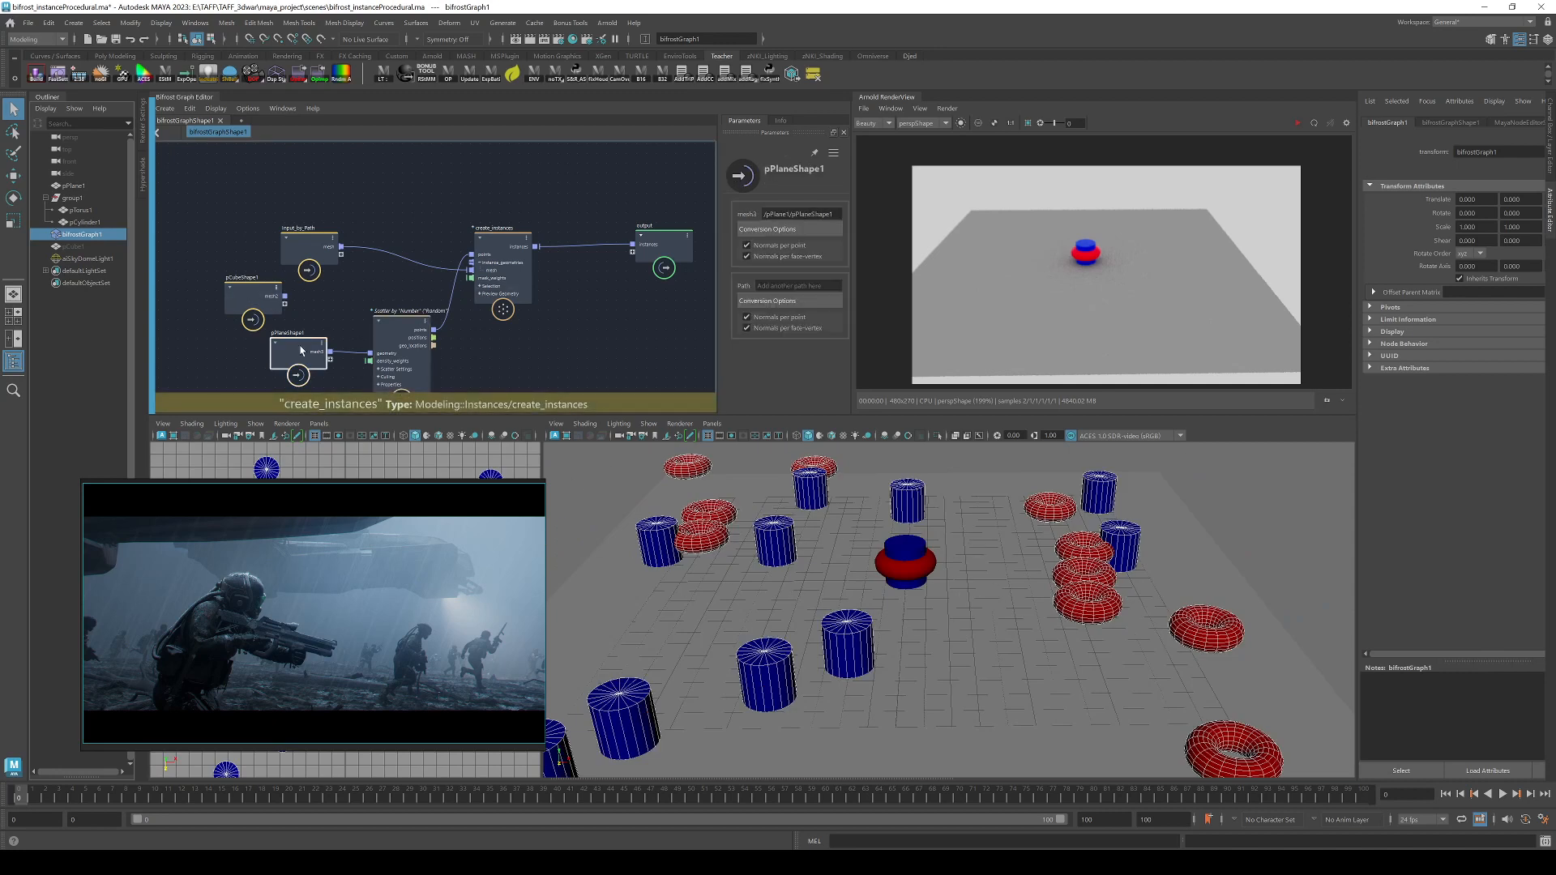
click(838, 214)
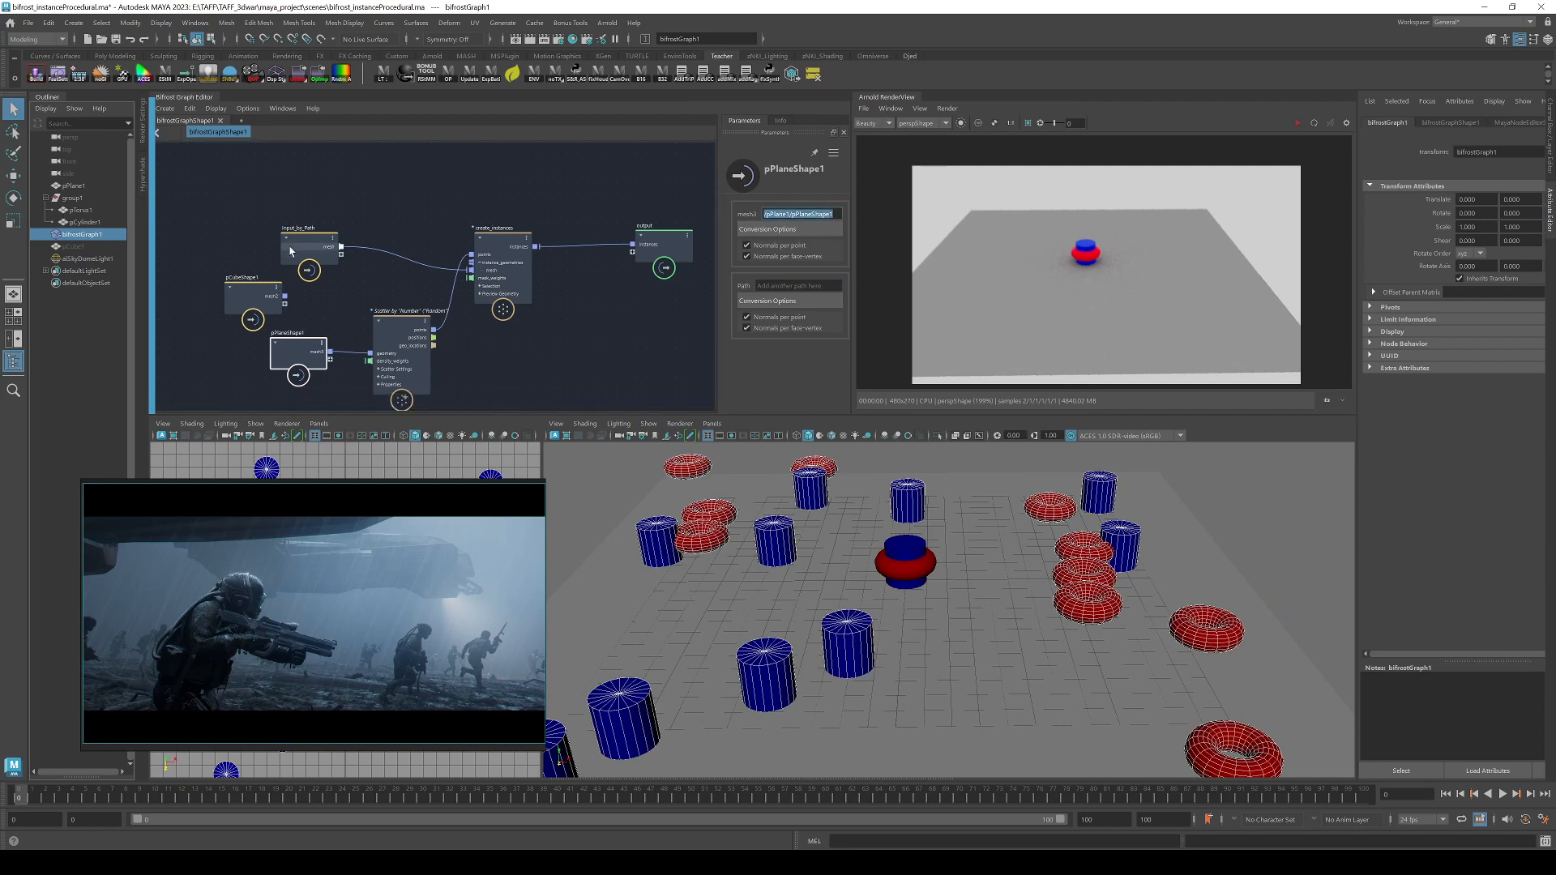
click(308, 247)
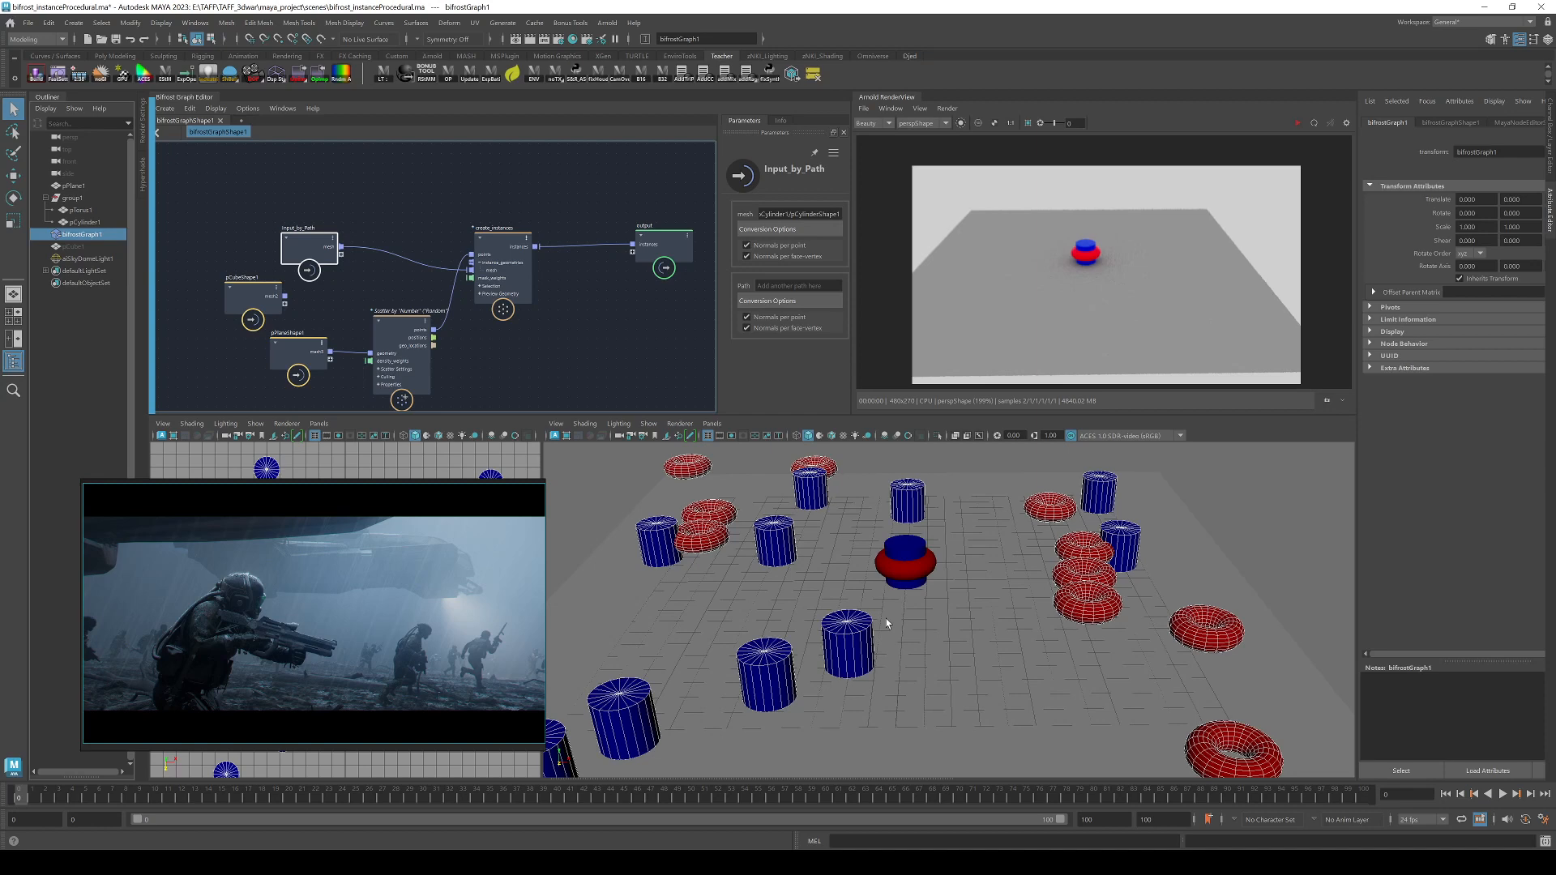
scroll(977, 663, down, 2)
scroll(885, 616, down, 2)
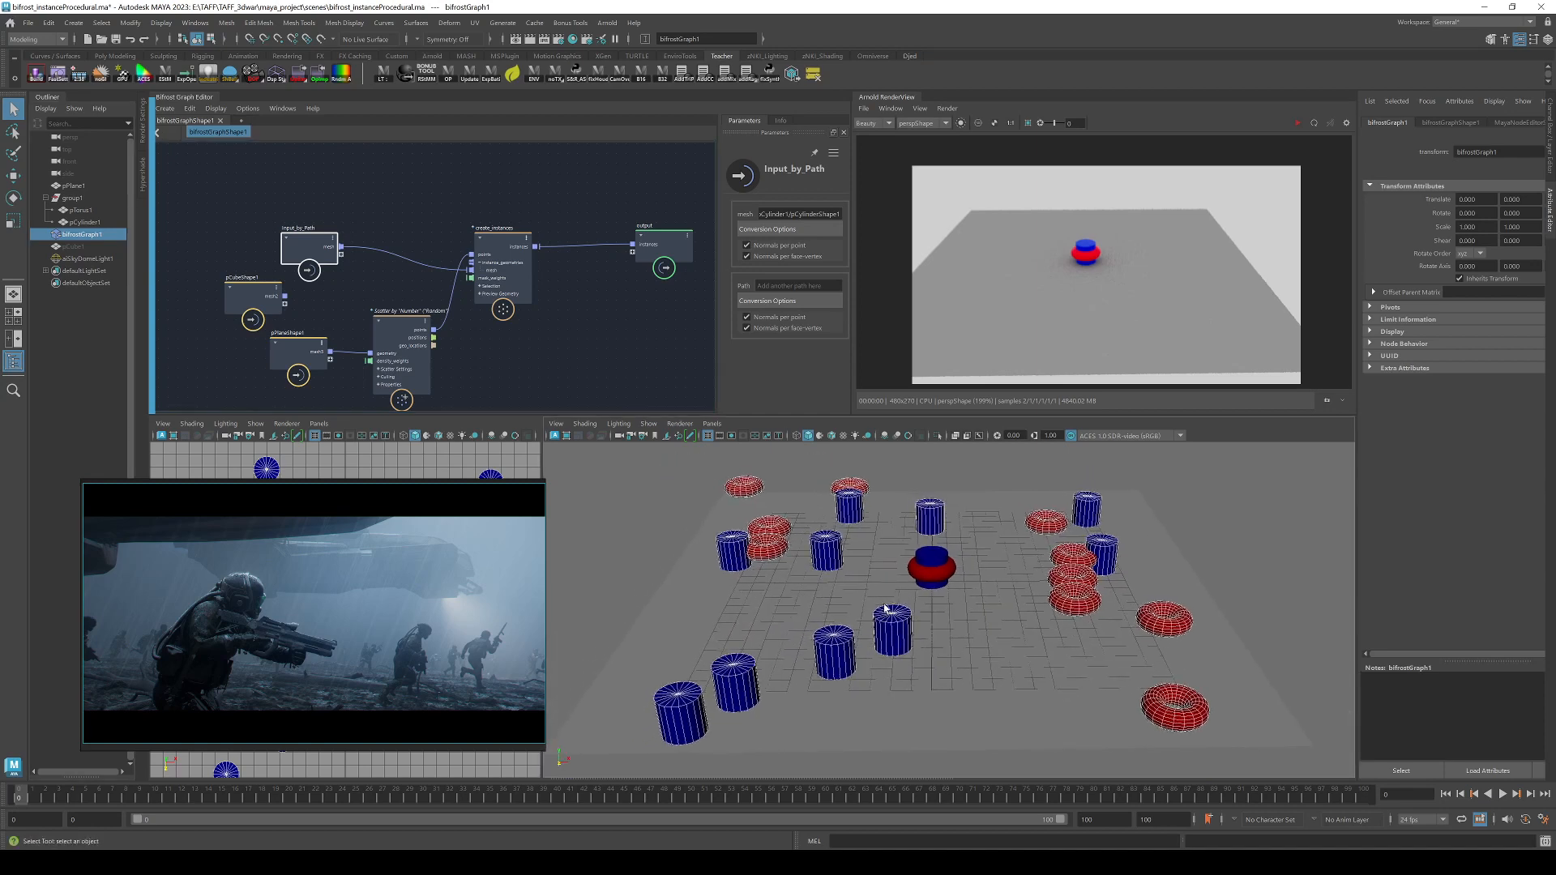
Delete the unused pCubeShape1 node and add a merge_geometry node to the graph.
drag(231, 285, 166, 195)
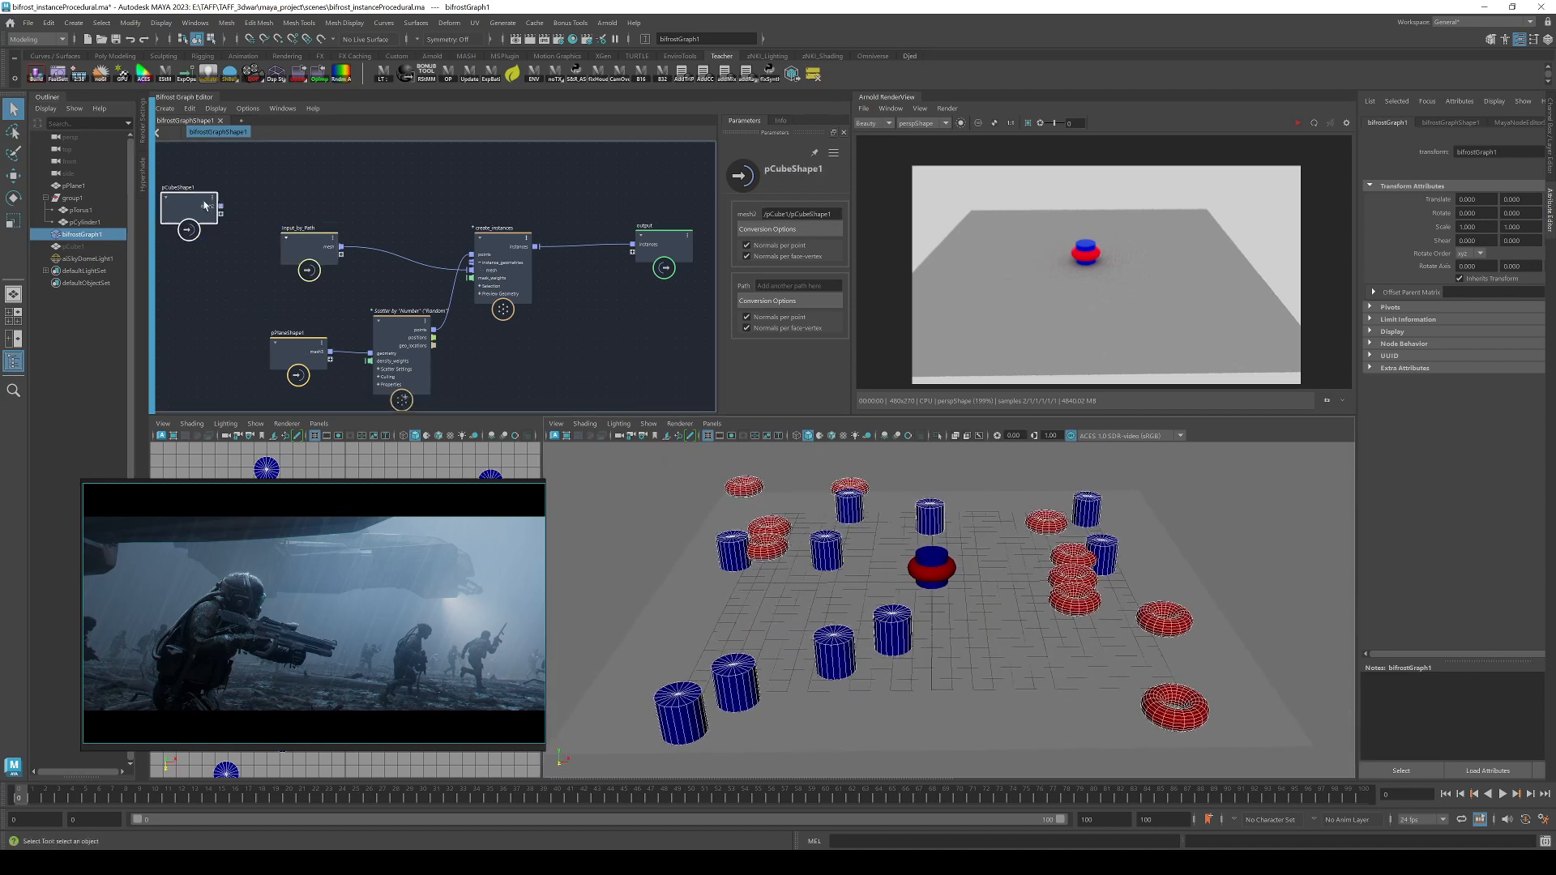
key(Delete)
alt+middle_drag(283, 307, 364, 275)
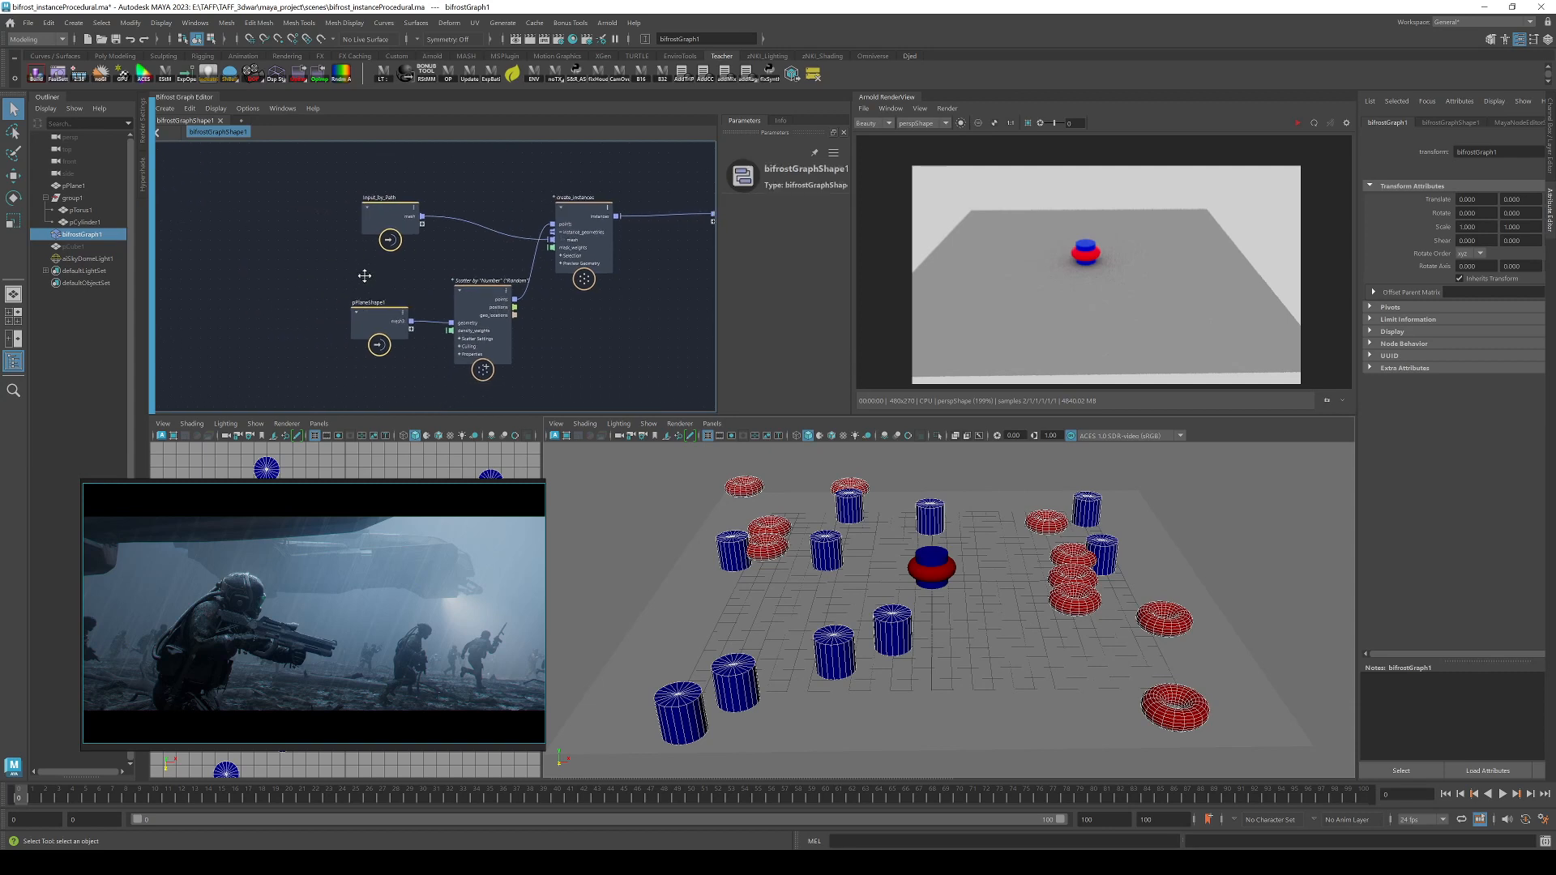
key(Tab)
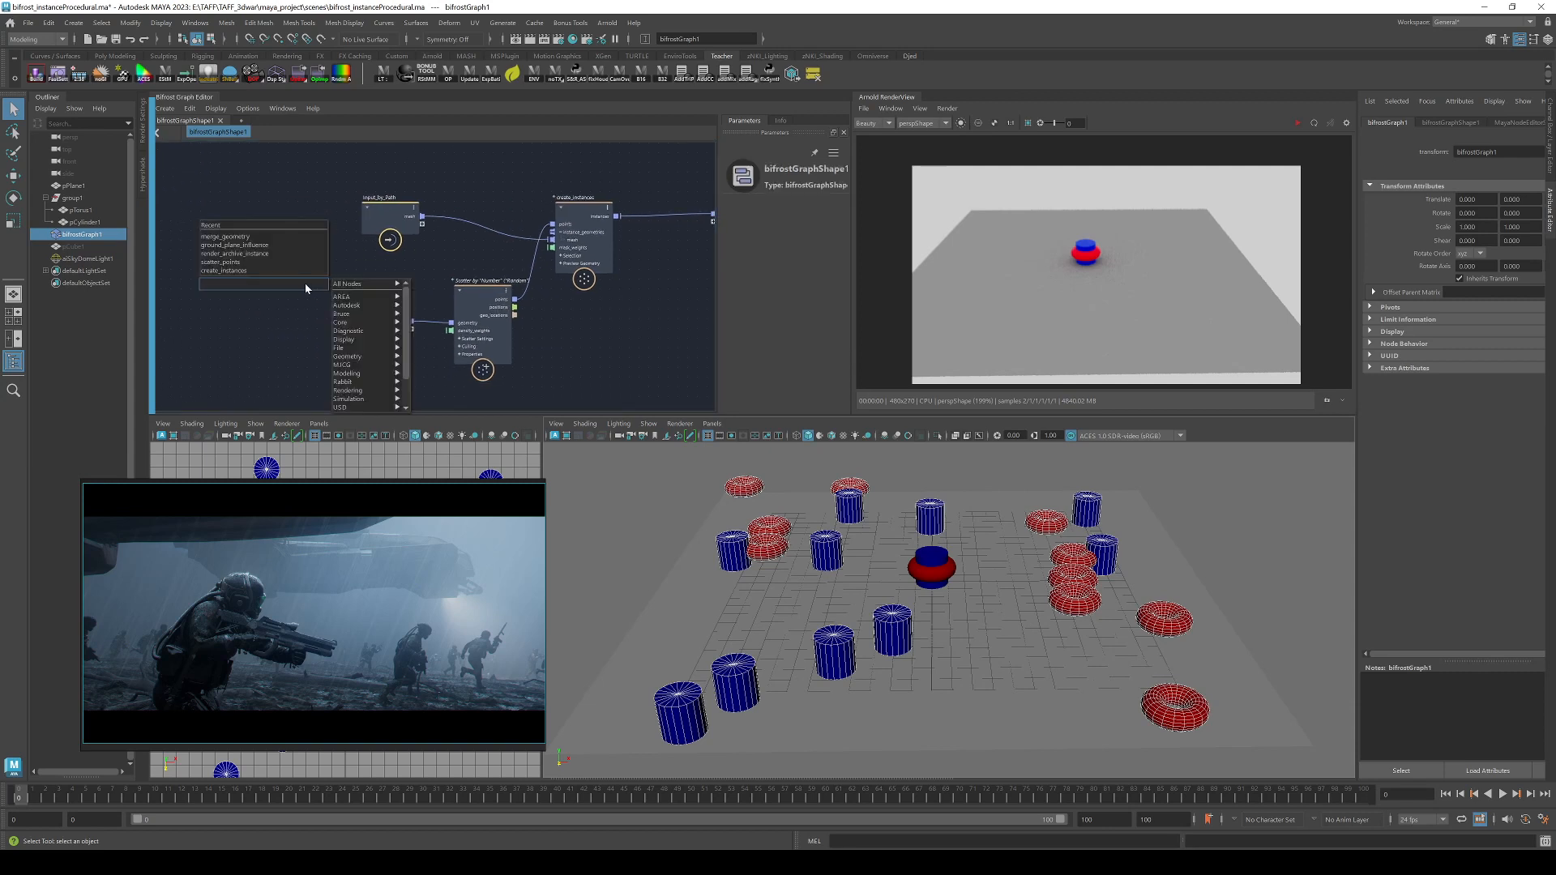
text(merge)
key(Down)
key(Return)
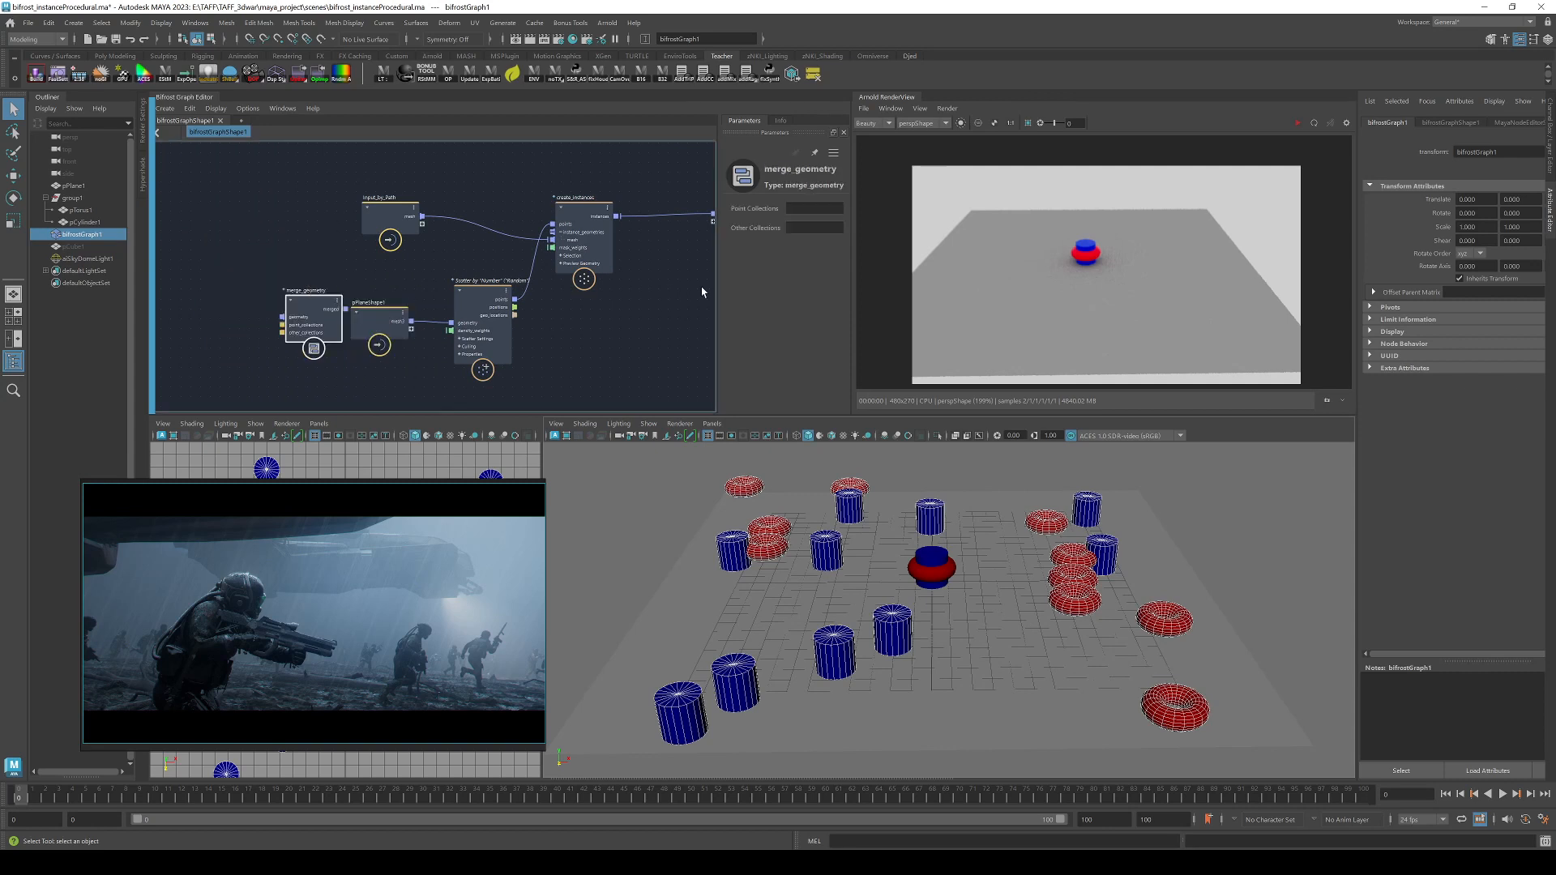
Rearrange the nodes and route the torus/cylinder input mesh through merge_geometry into the instance geometry of create_instances.
drag(298, 317, 391, 282)
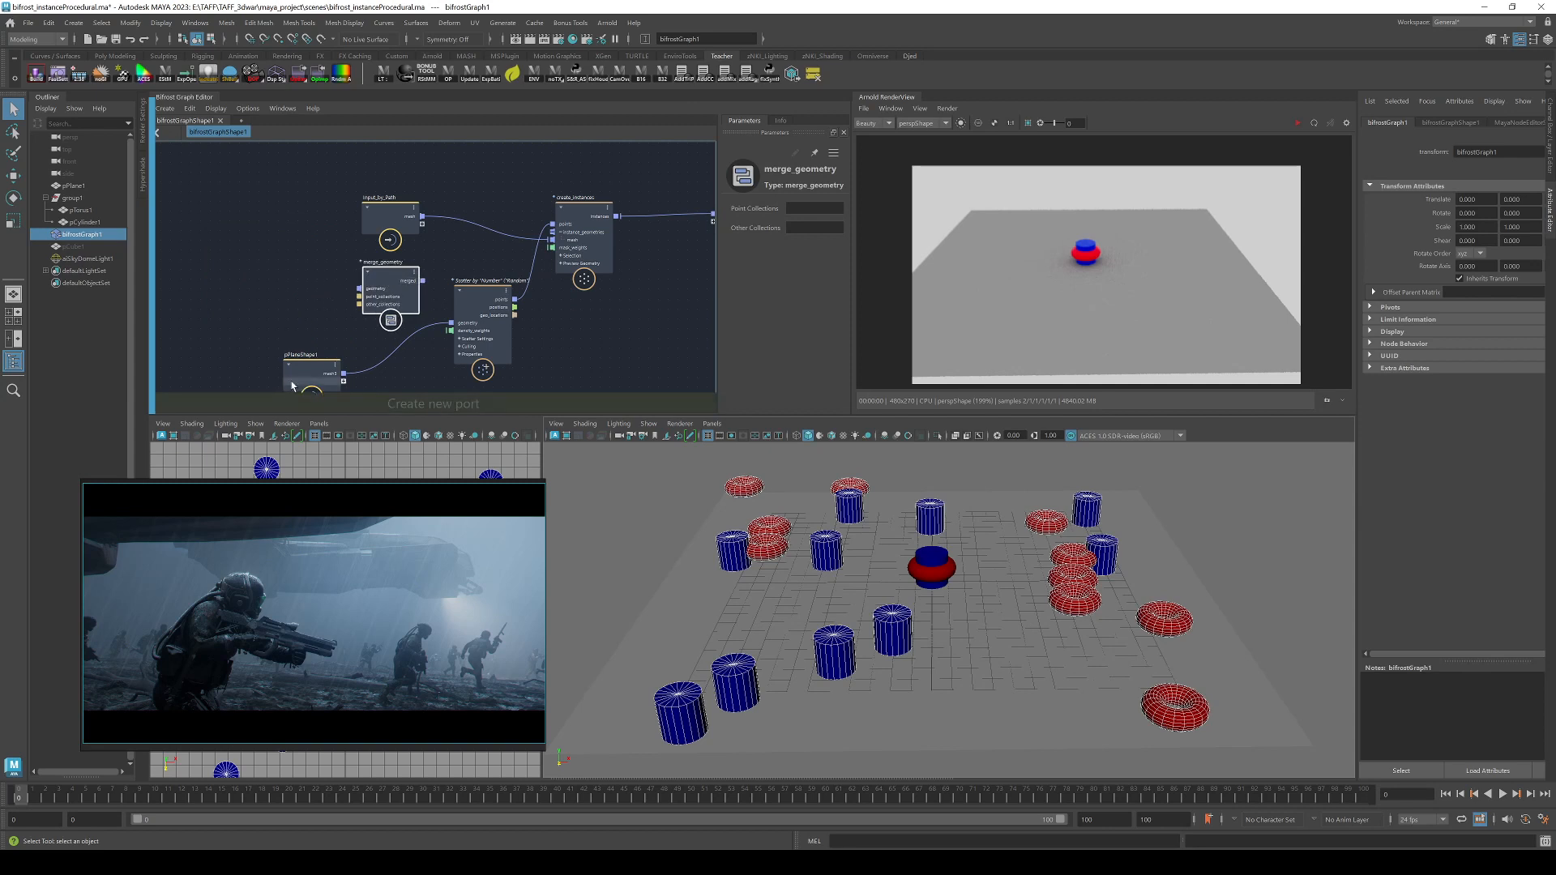
drag(312, 373, 266, 335)
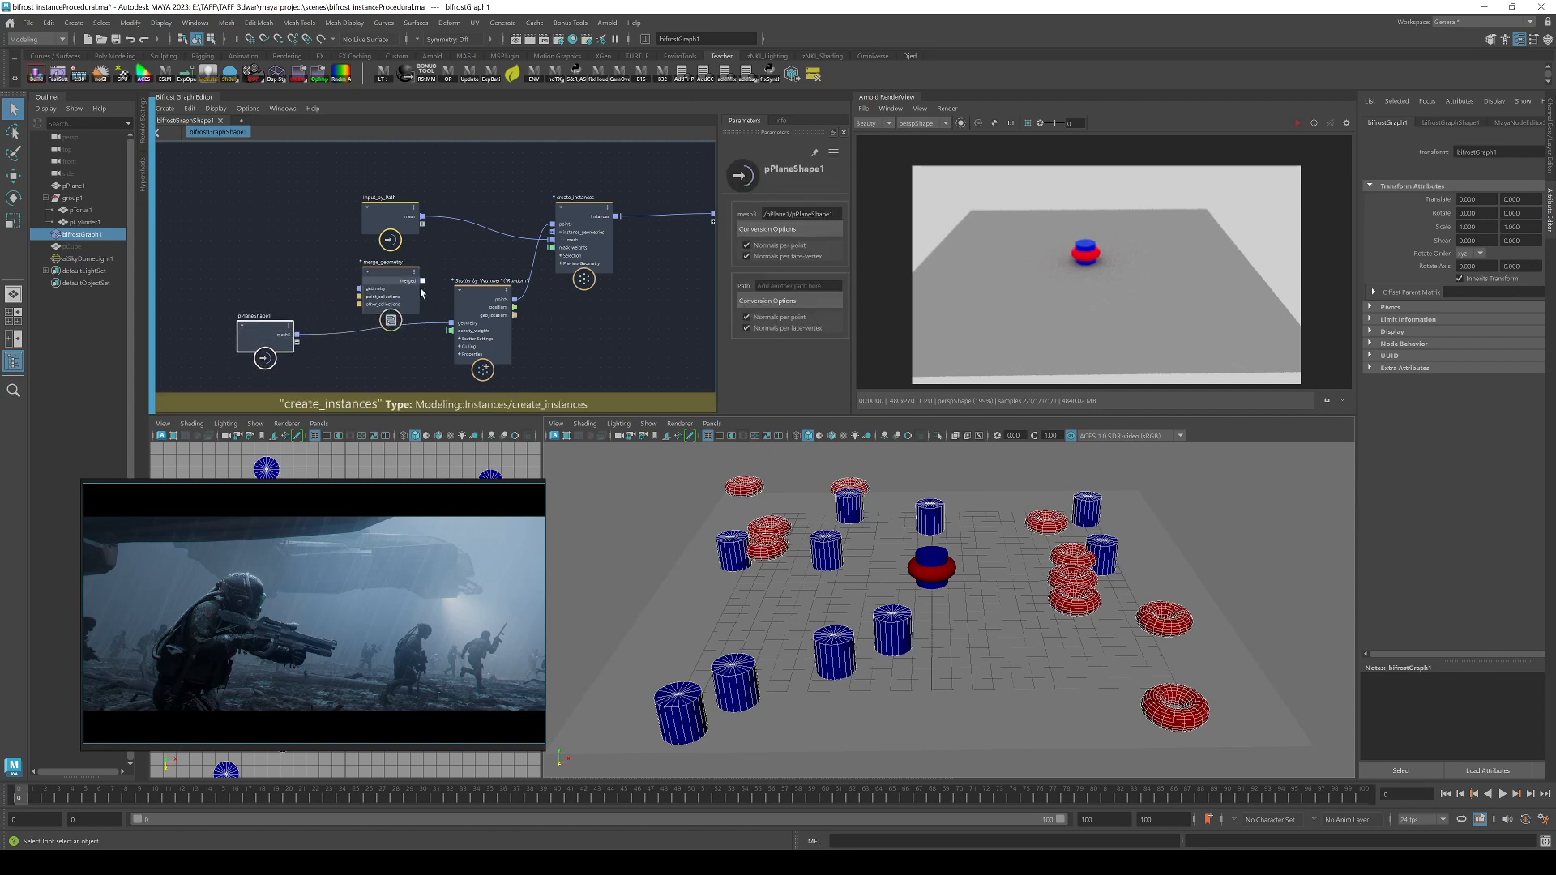
drag(483, 286, 486, 162)
click(391, 279)
drag(240, 291, 289, 155)
drag(484, 168, 423, 281)
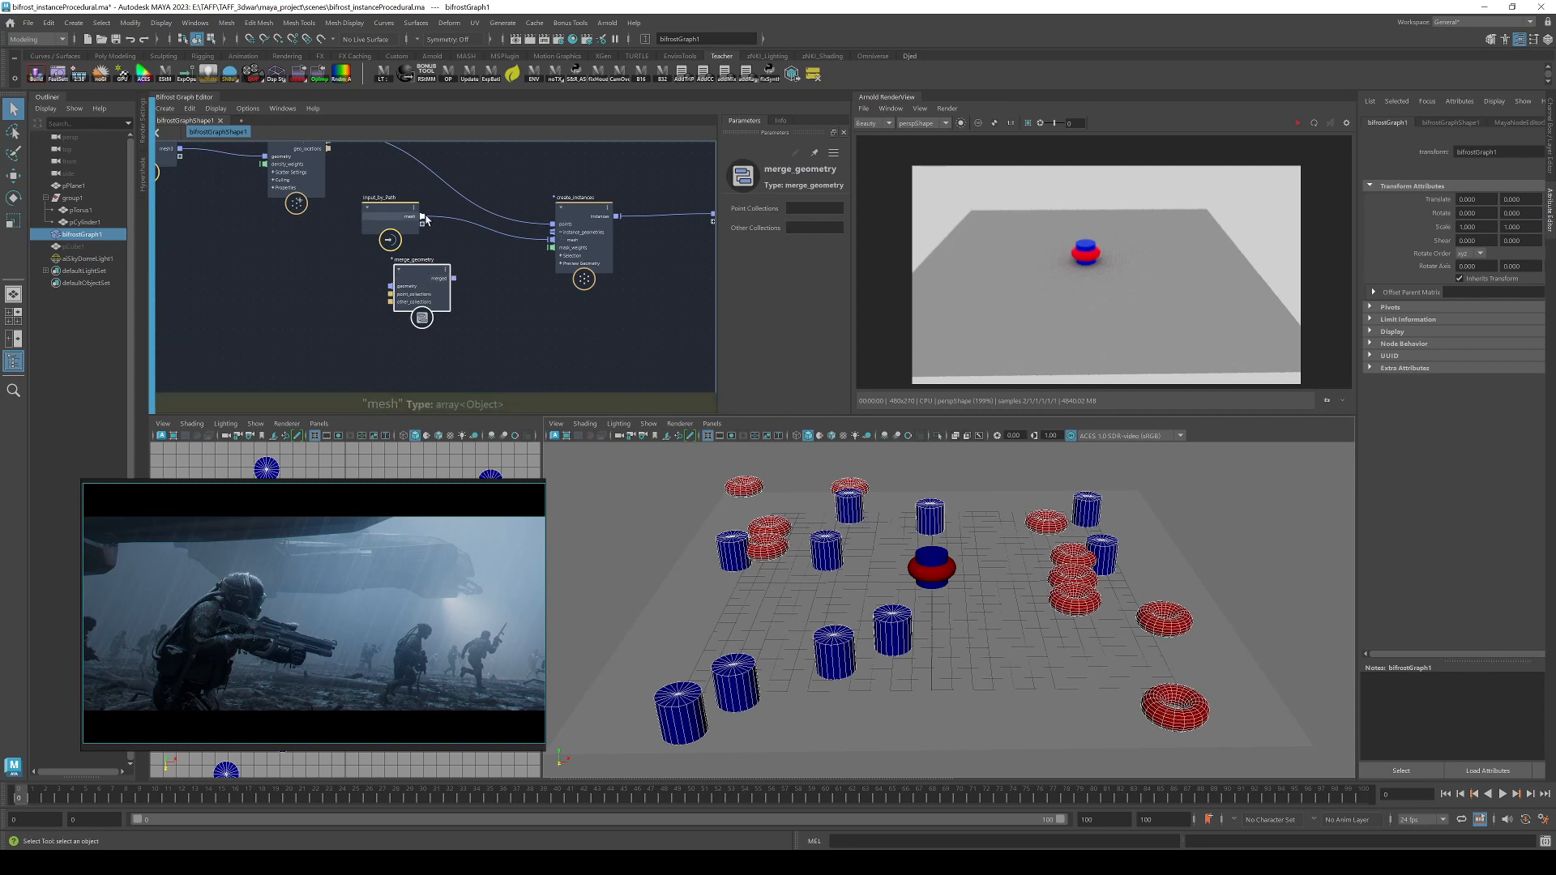
drag(422, 216, 554, 245)
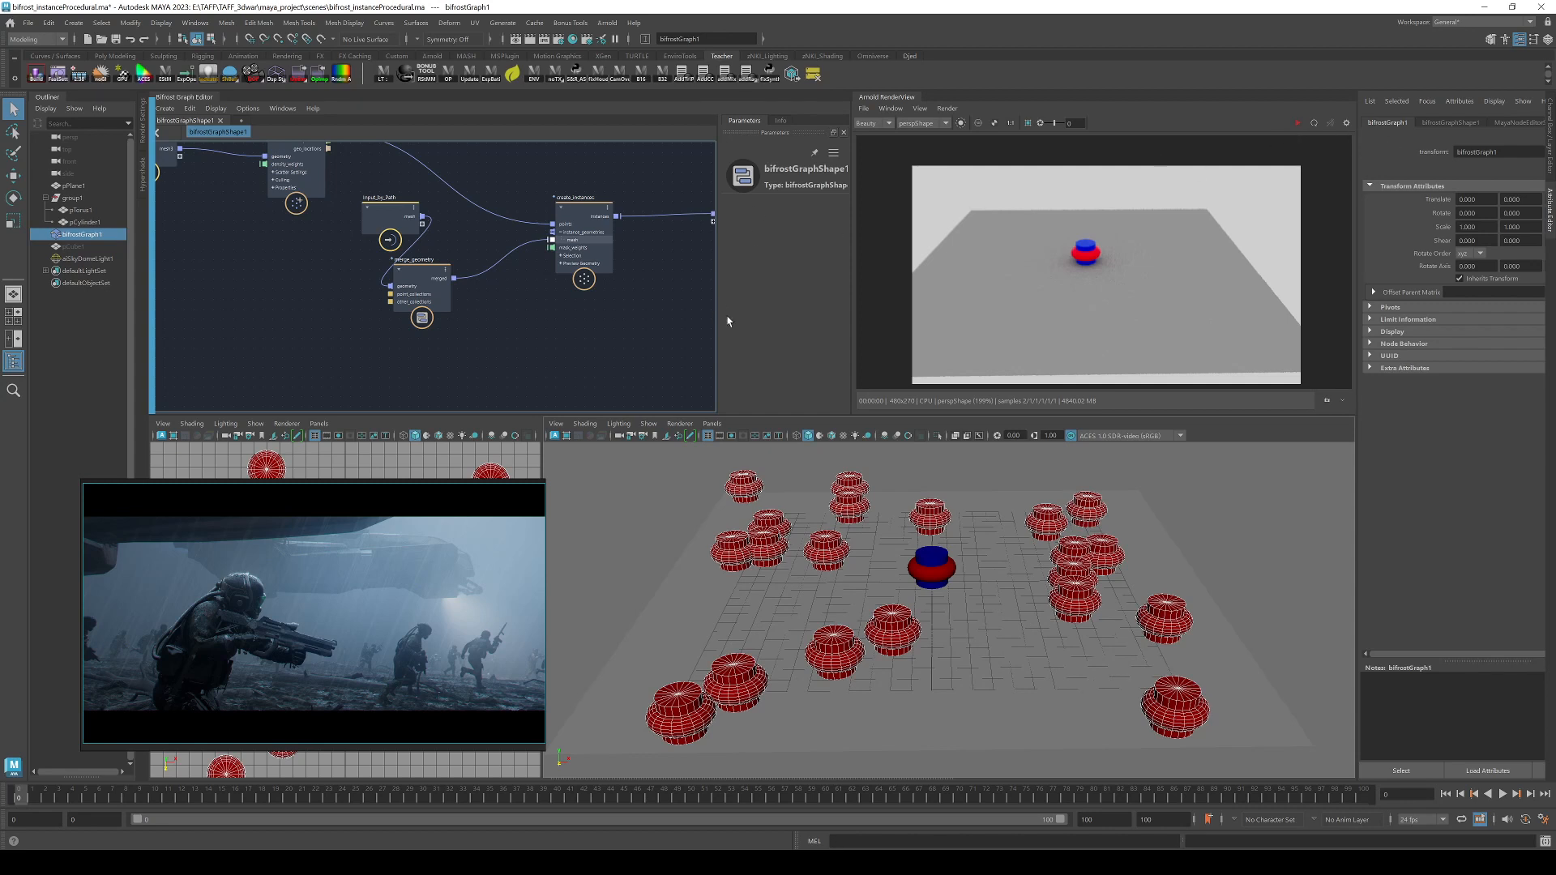
mouse_move(425, 557)
mouse_down()
mouse_move(405, 554)
mouse_move(425, 554)
mouse_up()
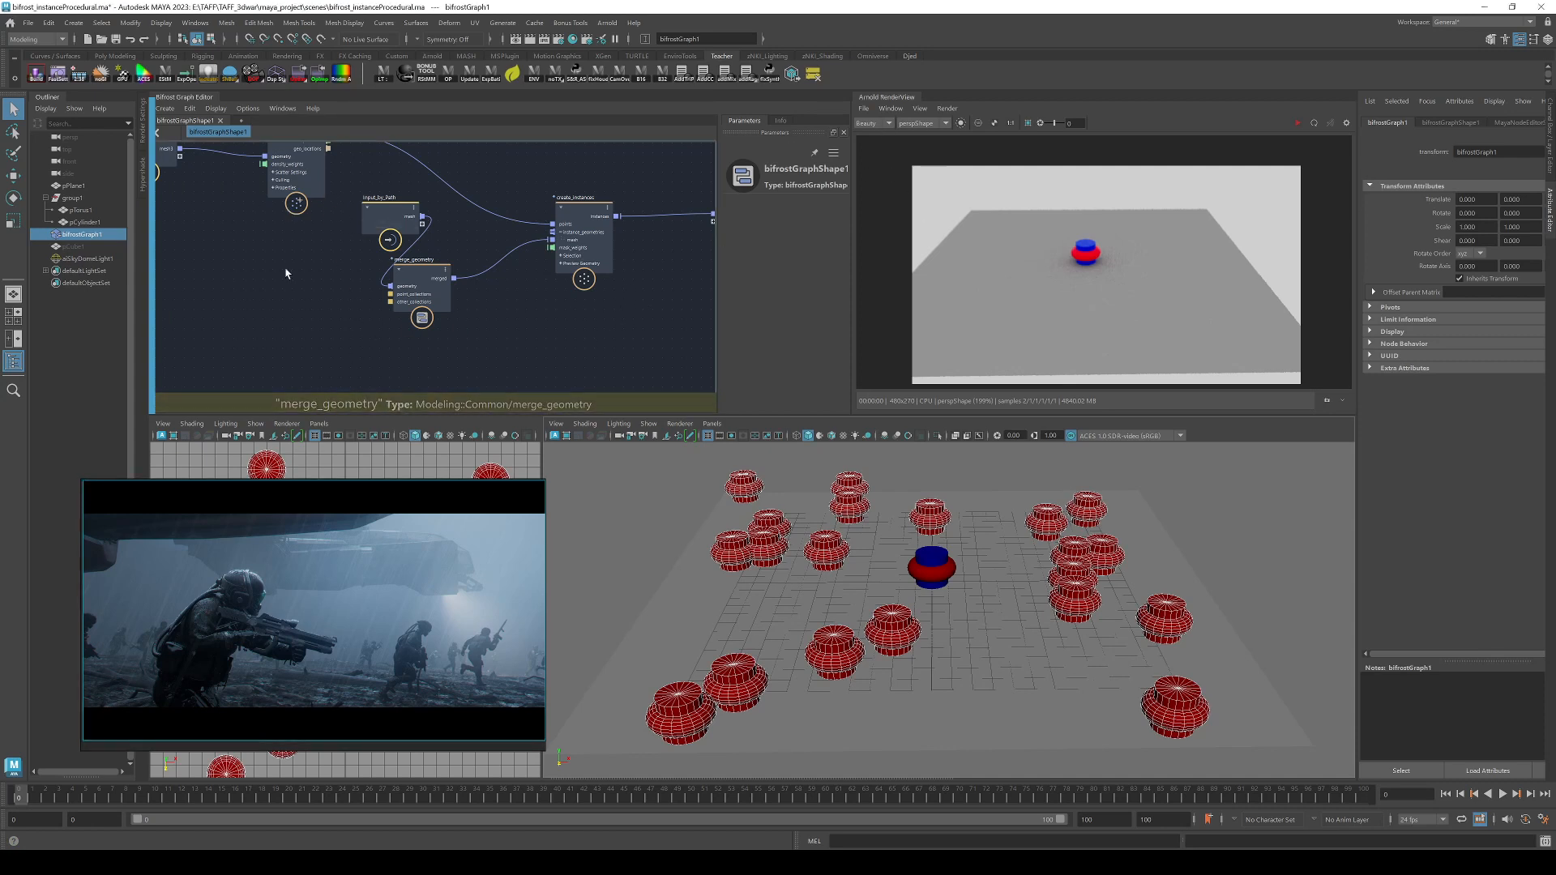
Create an Arnold stand-in and set its file path to instance.ass in the maya_project data folder.
click(607, 23)
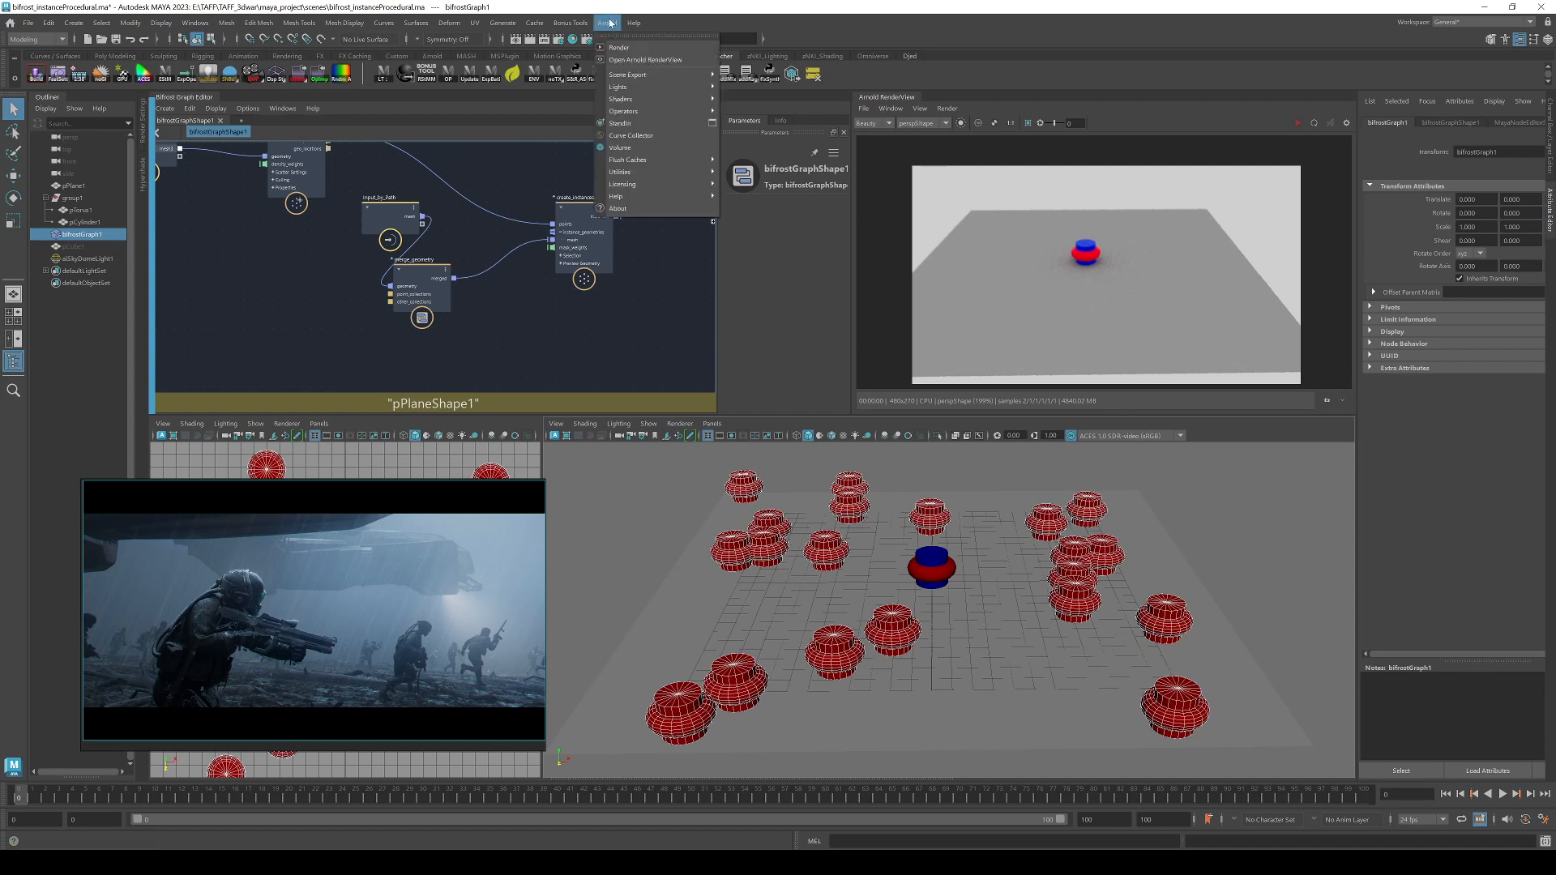
click(672, 123)
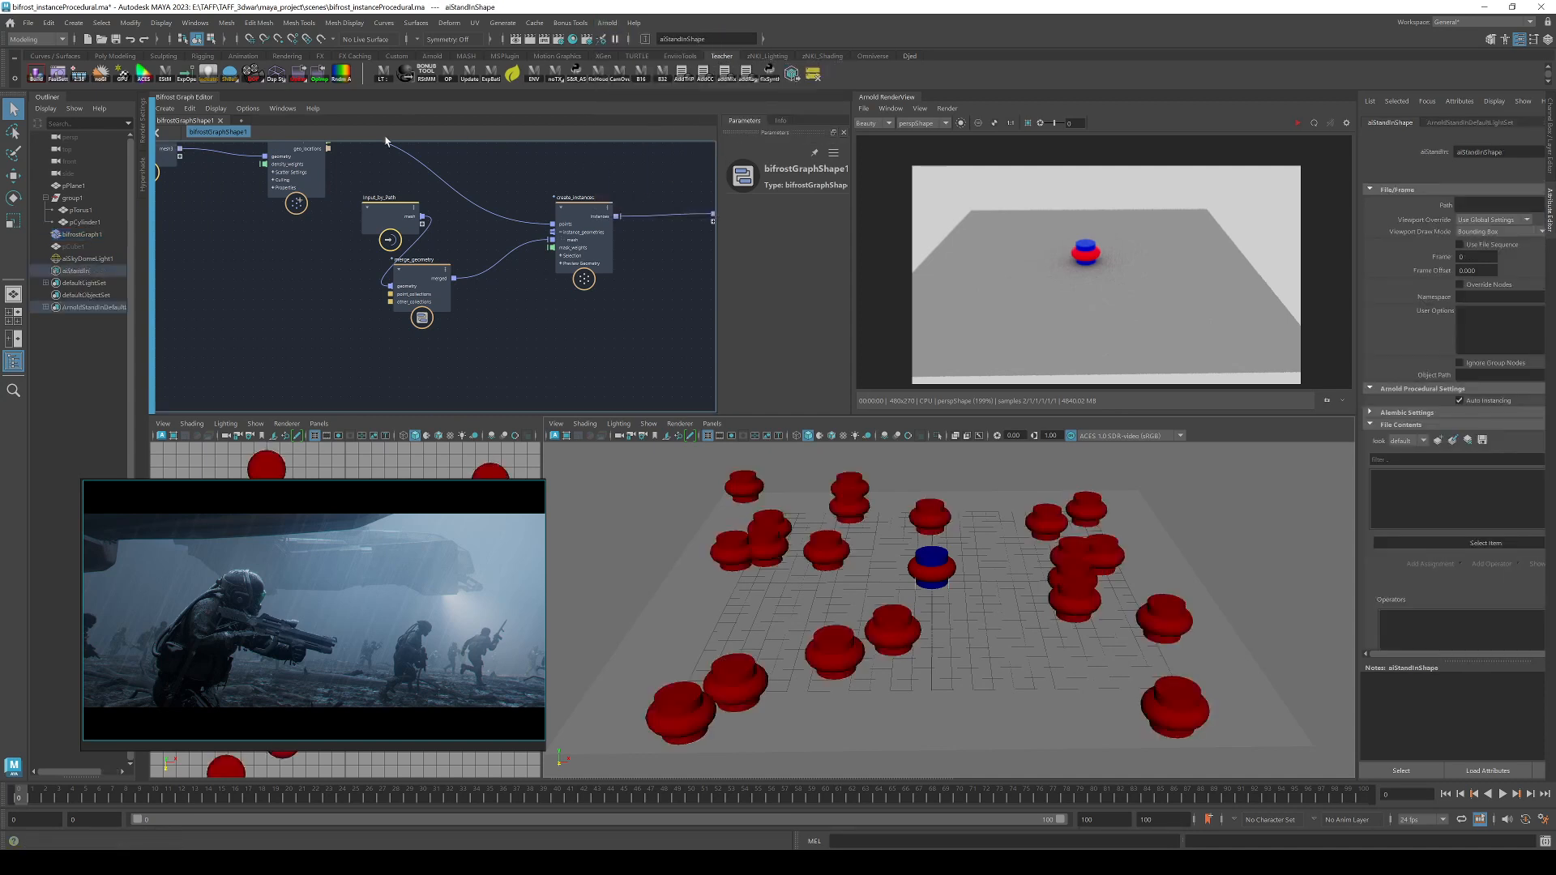
key(ctrl+v)
key(Return)
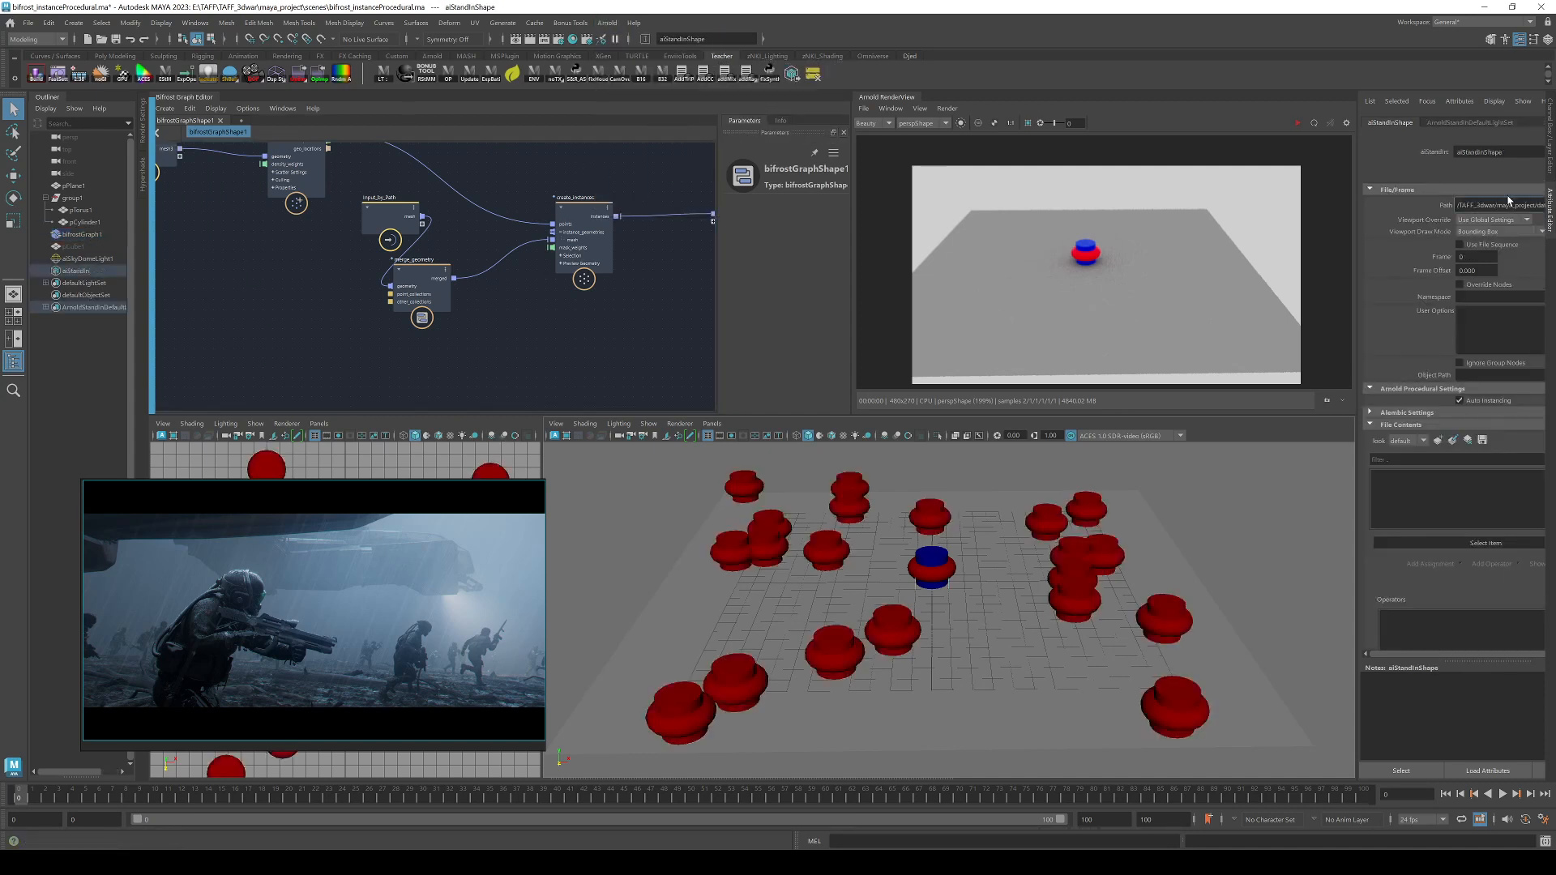
text(w)
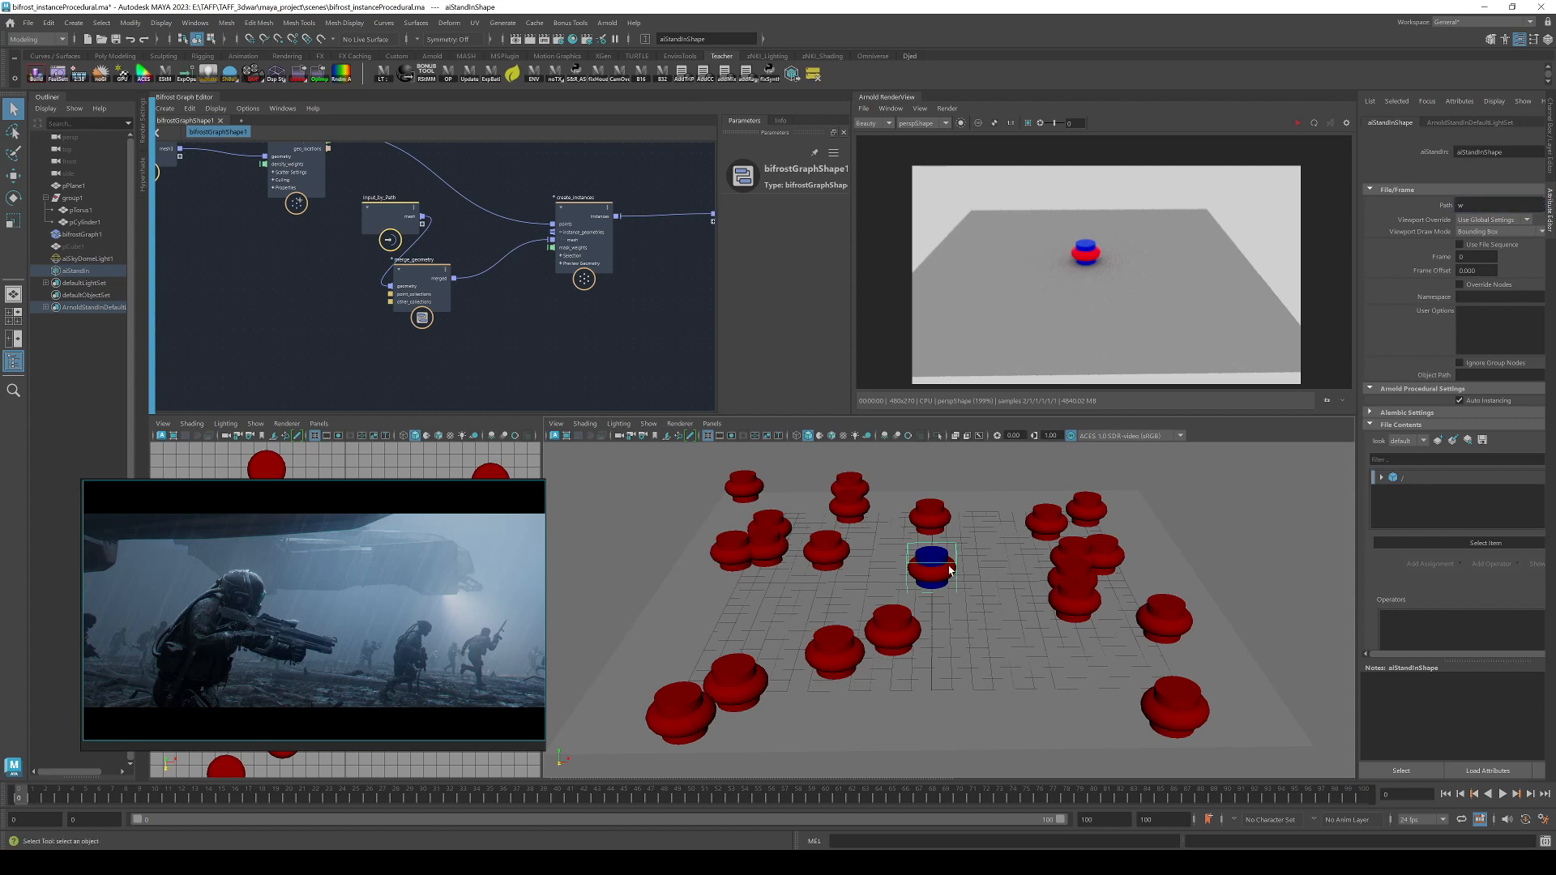
key(ctrl+z)
key(ctrl+v)
key(Return)
drag(1360, 243, 1248, 302)
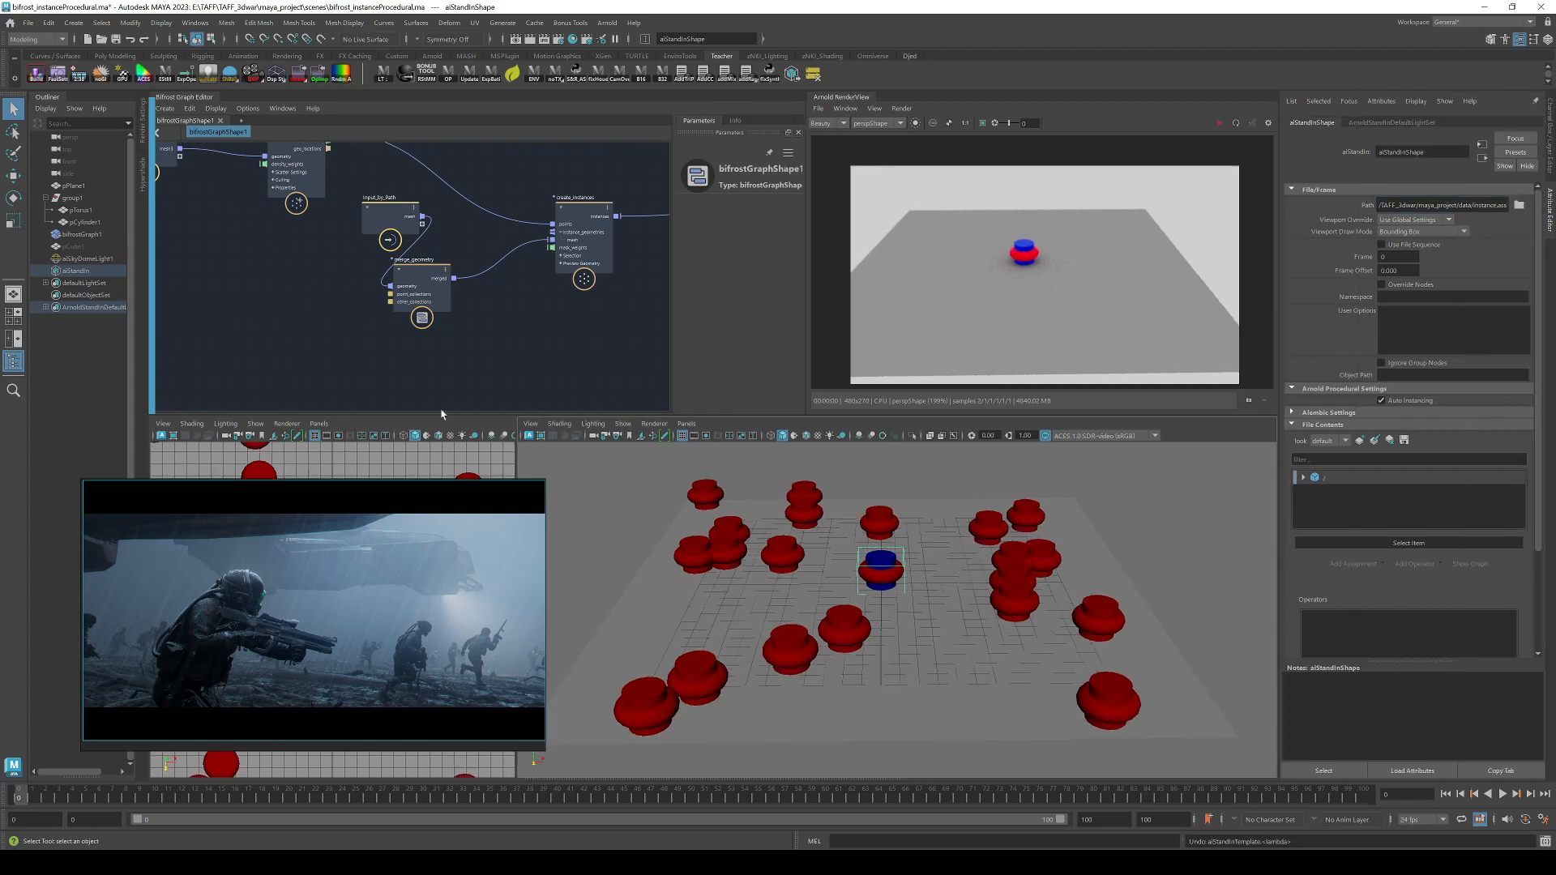
Move the aiStandIn about 3.34 units along X and start the Arnold render.
click(89, 270)
key(w)
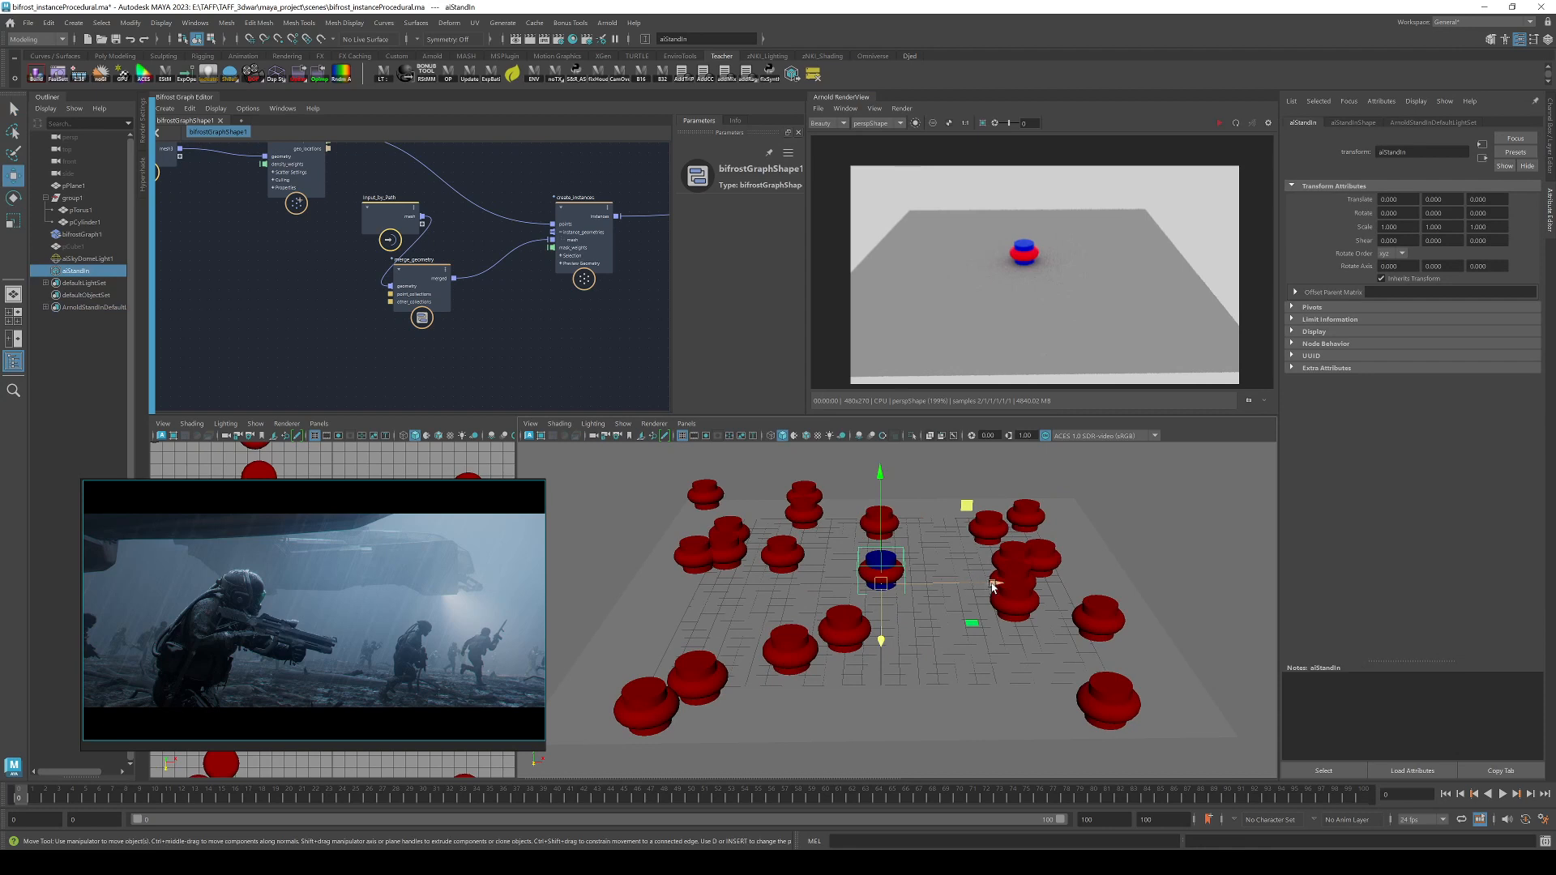
drag(993, 587, 1047, 584)
click(1220, 123)
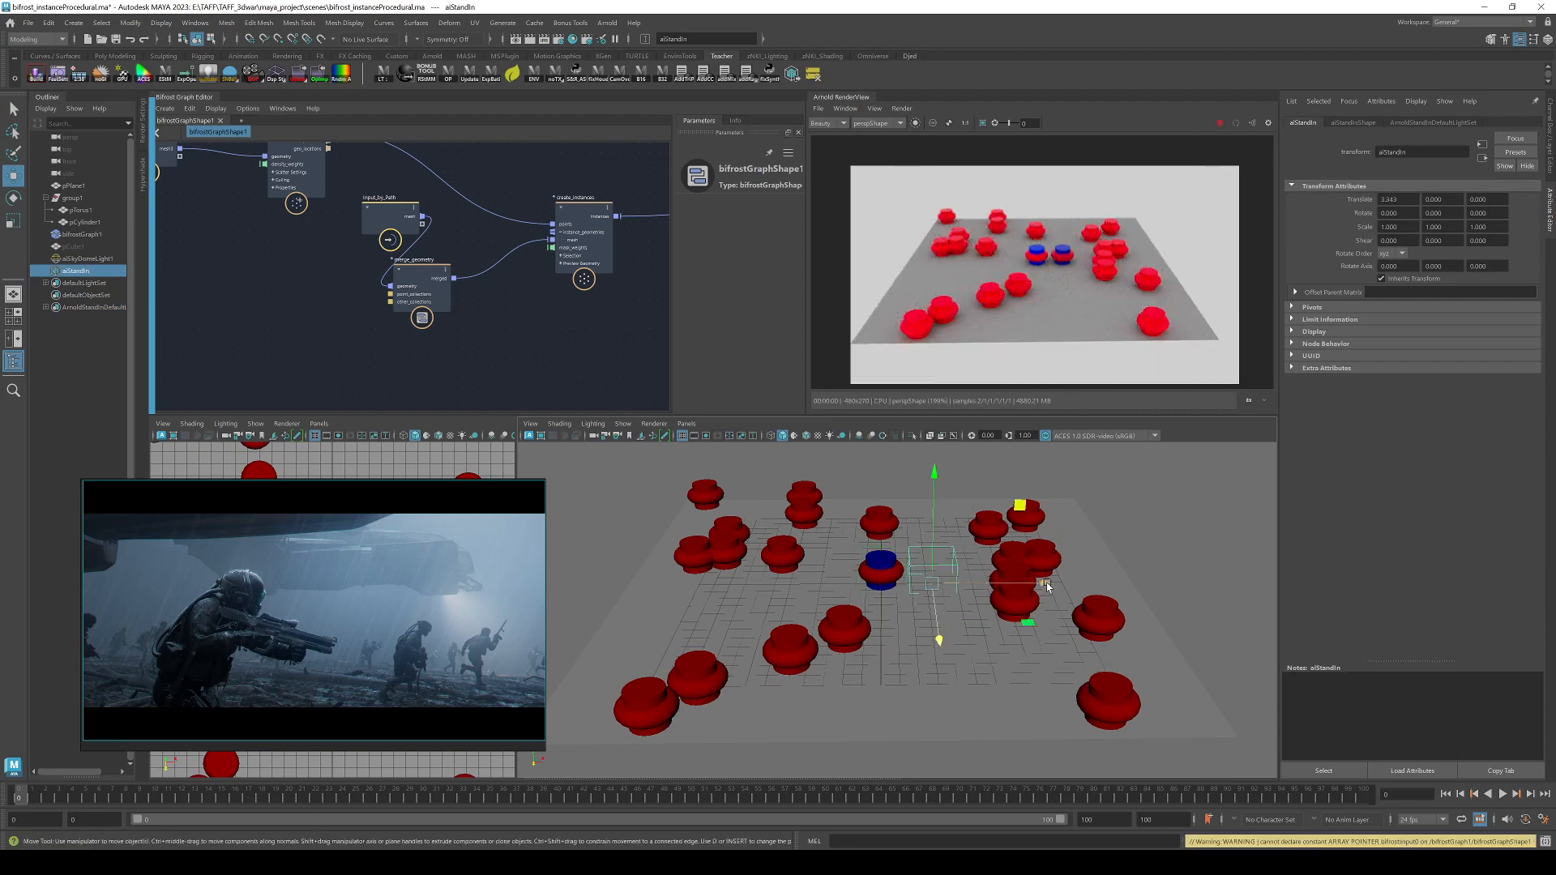
Move the aiStandIn to about 2.42 units along X, closer to the original torus and cylinder.
mouse_move(1048, 578)
mouse_down()
mouse_move(912, 590)
mouse_move(1023, 591)
mouse_up()
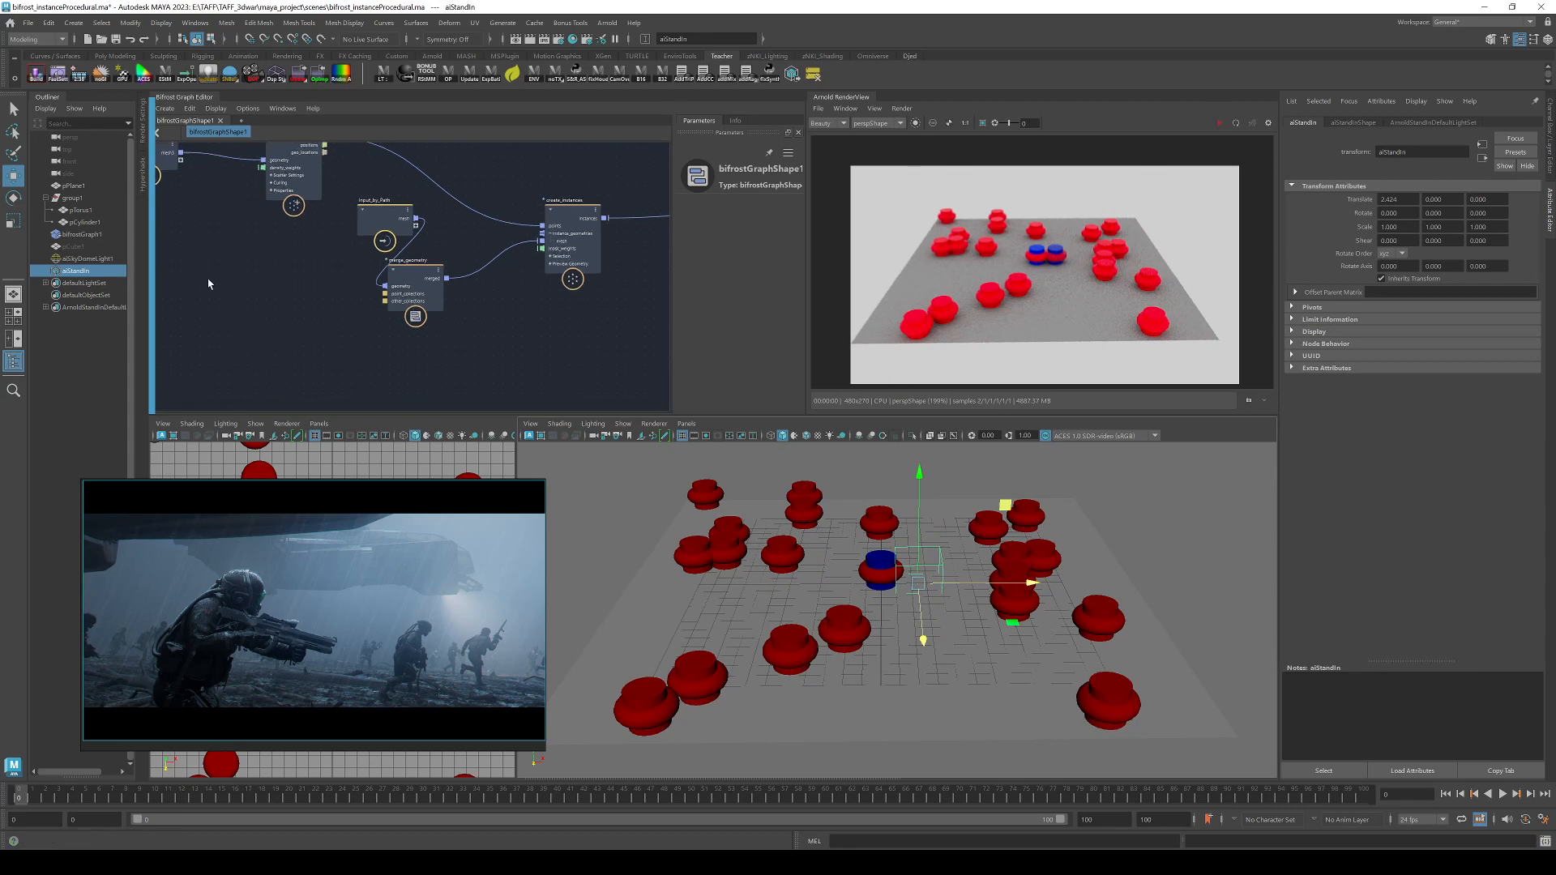
Add a render_archive_instance node to the Bifrost graph and set its archive file to the copied instance.ass path.
key(a)
scroll(332, 323, up, 3)
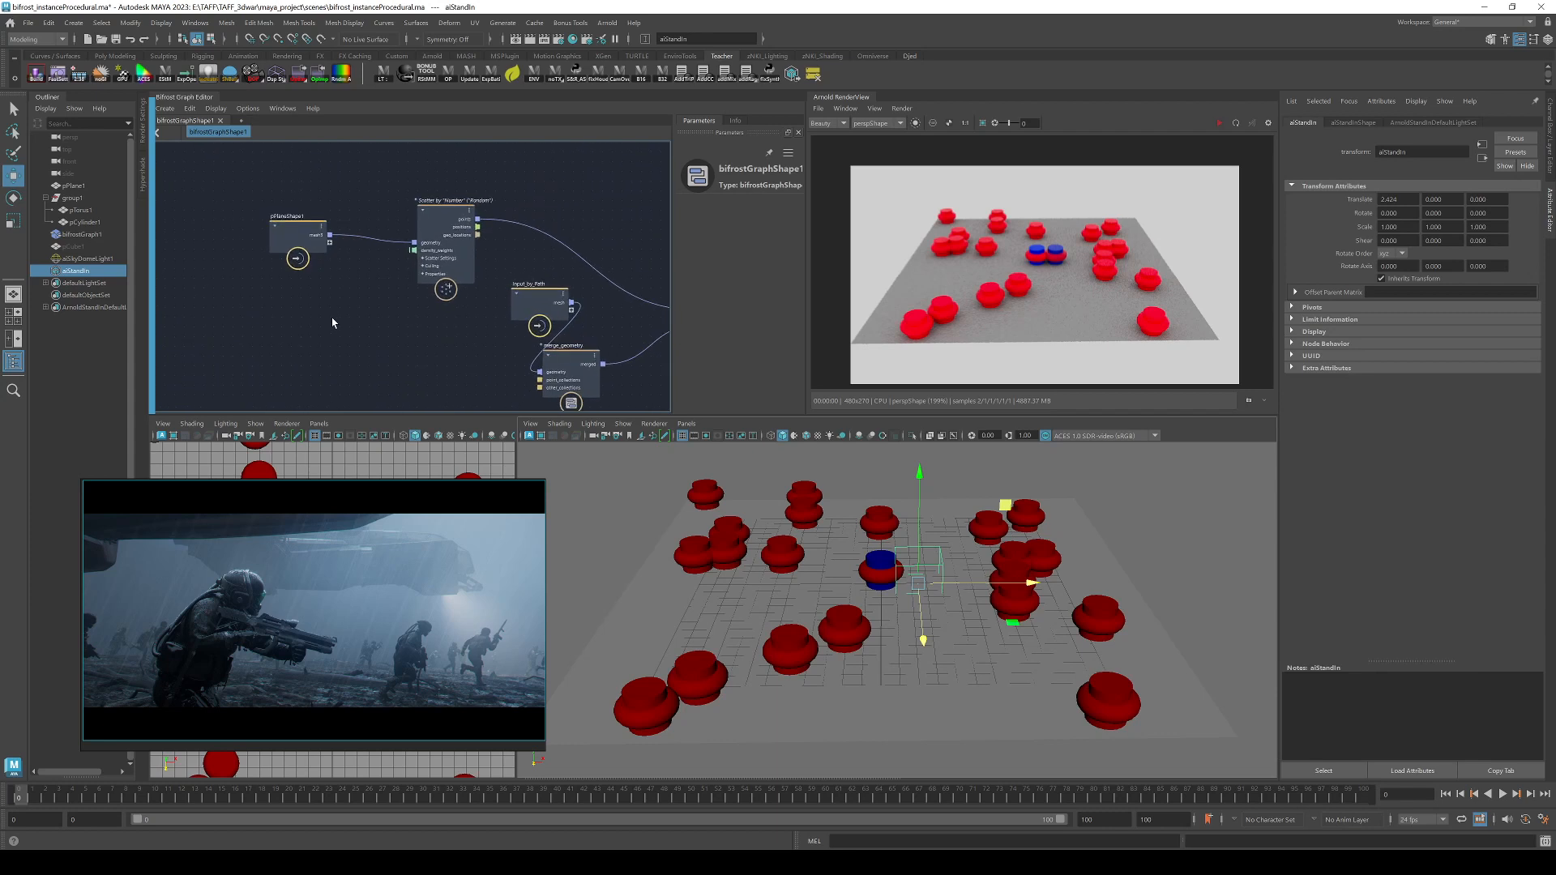
key(Tab)
text(render)
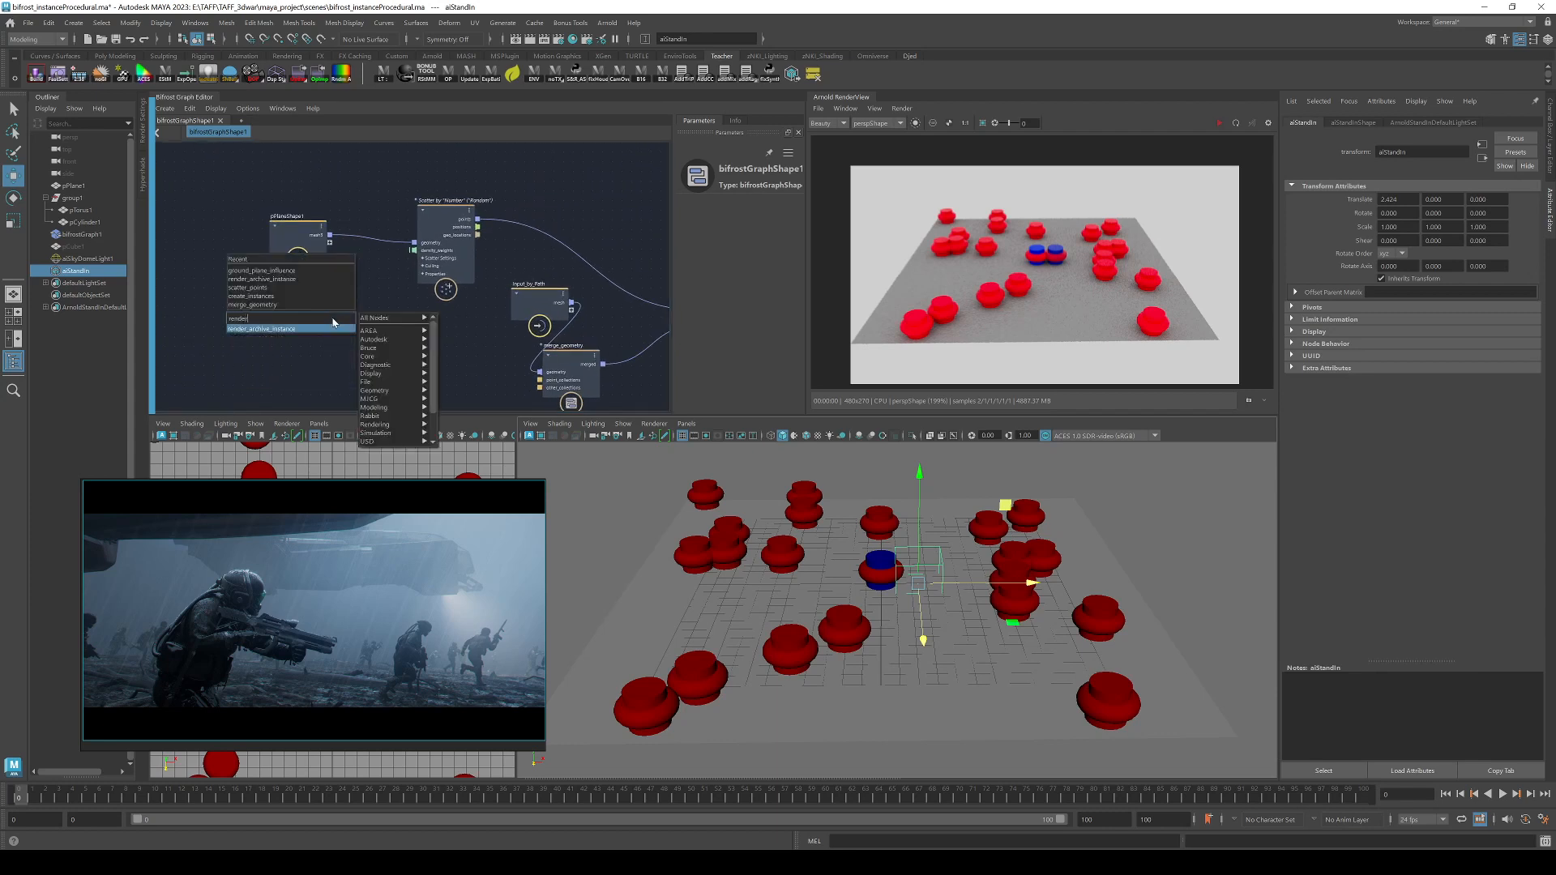
key(Return)
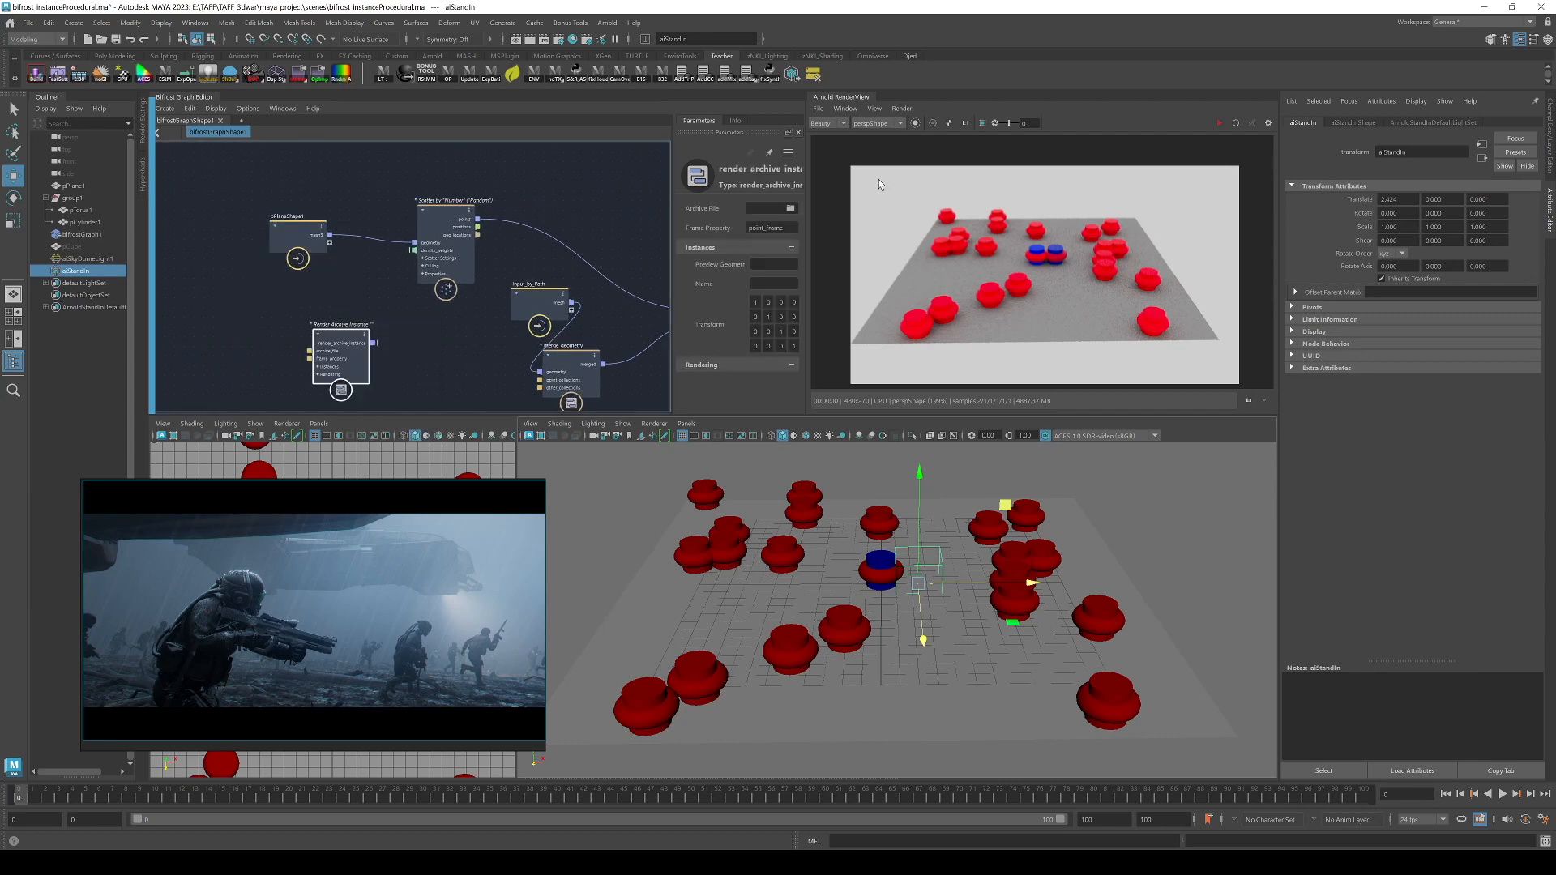
click(765, 209)
key(ctrl+v)
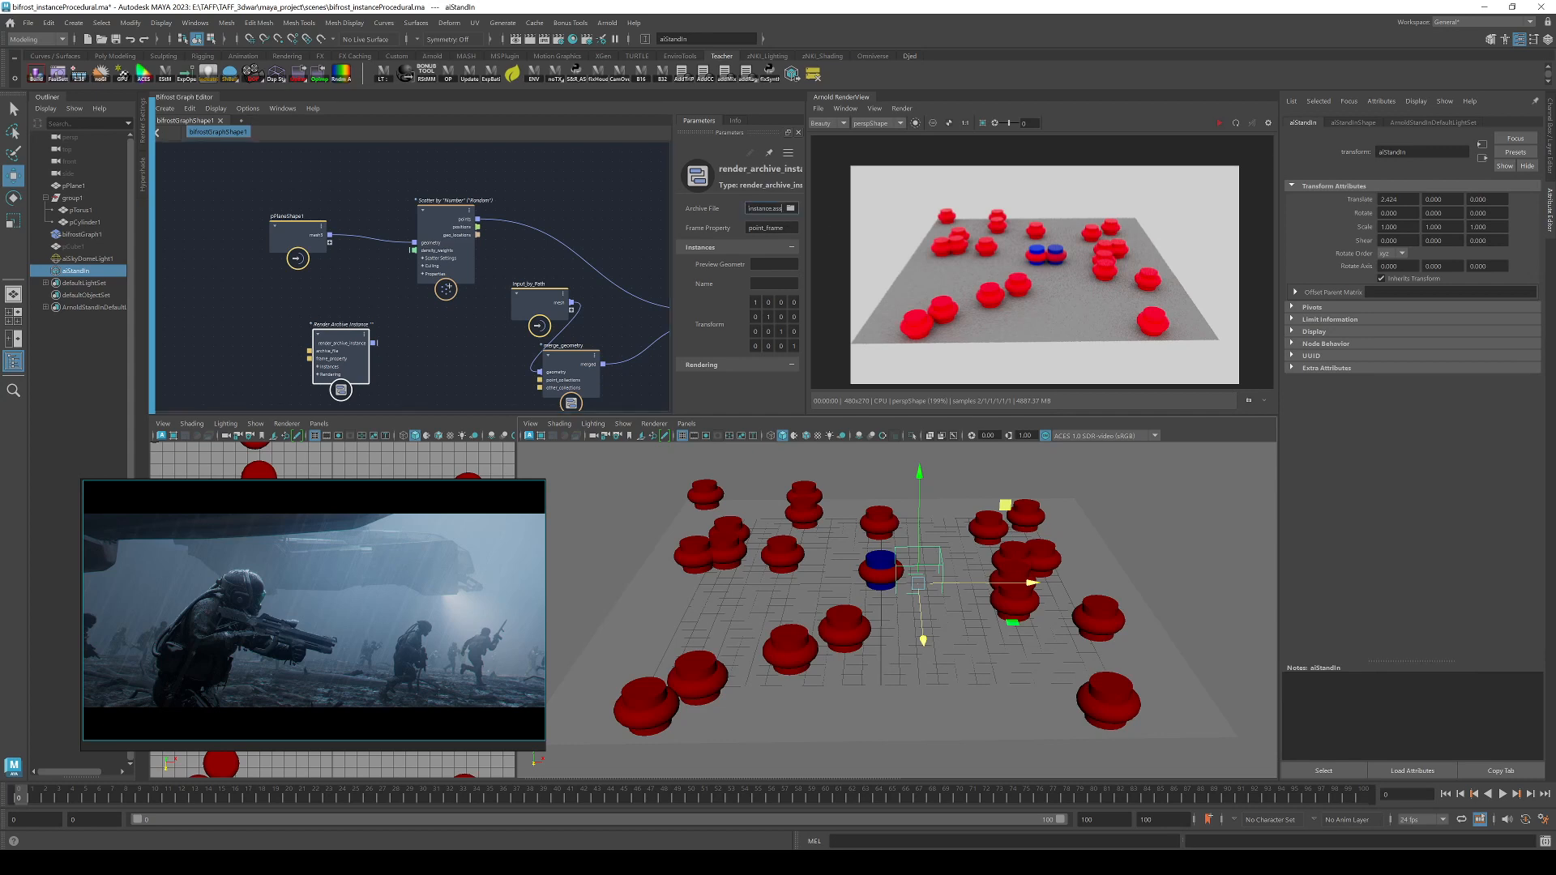
key(Return)
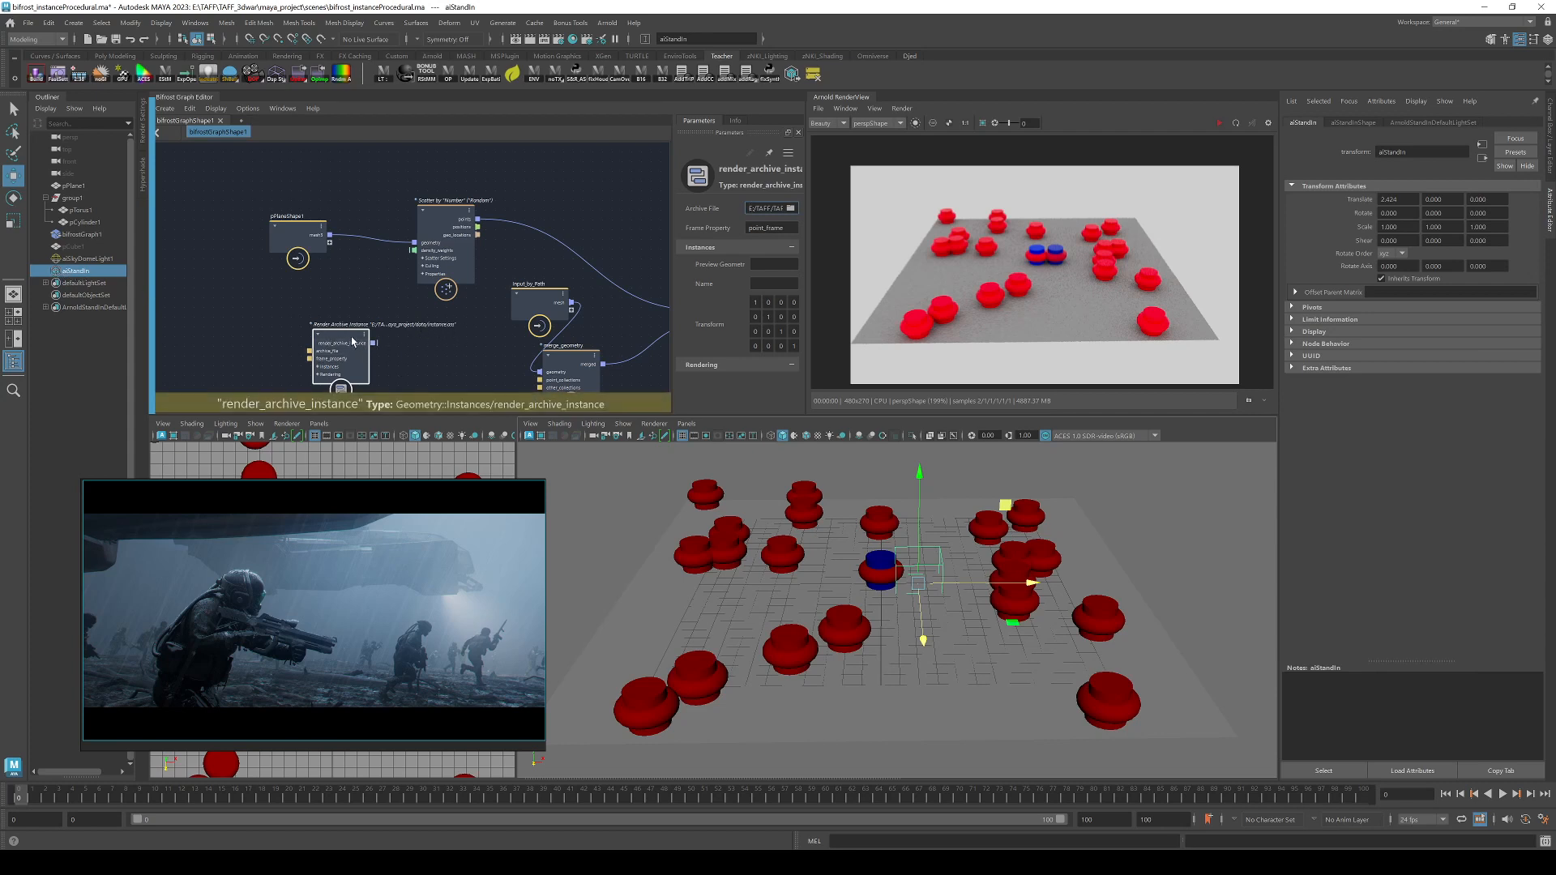
Connect render_archive_instance to create_instances in place of merge_geometry, and run the Arnold render again.
drag(351, 336, 316, 297)
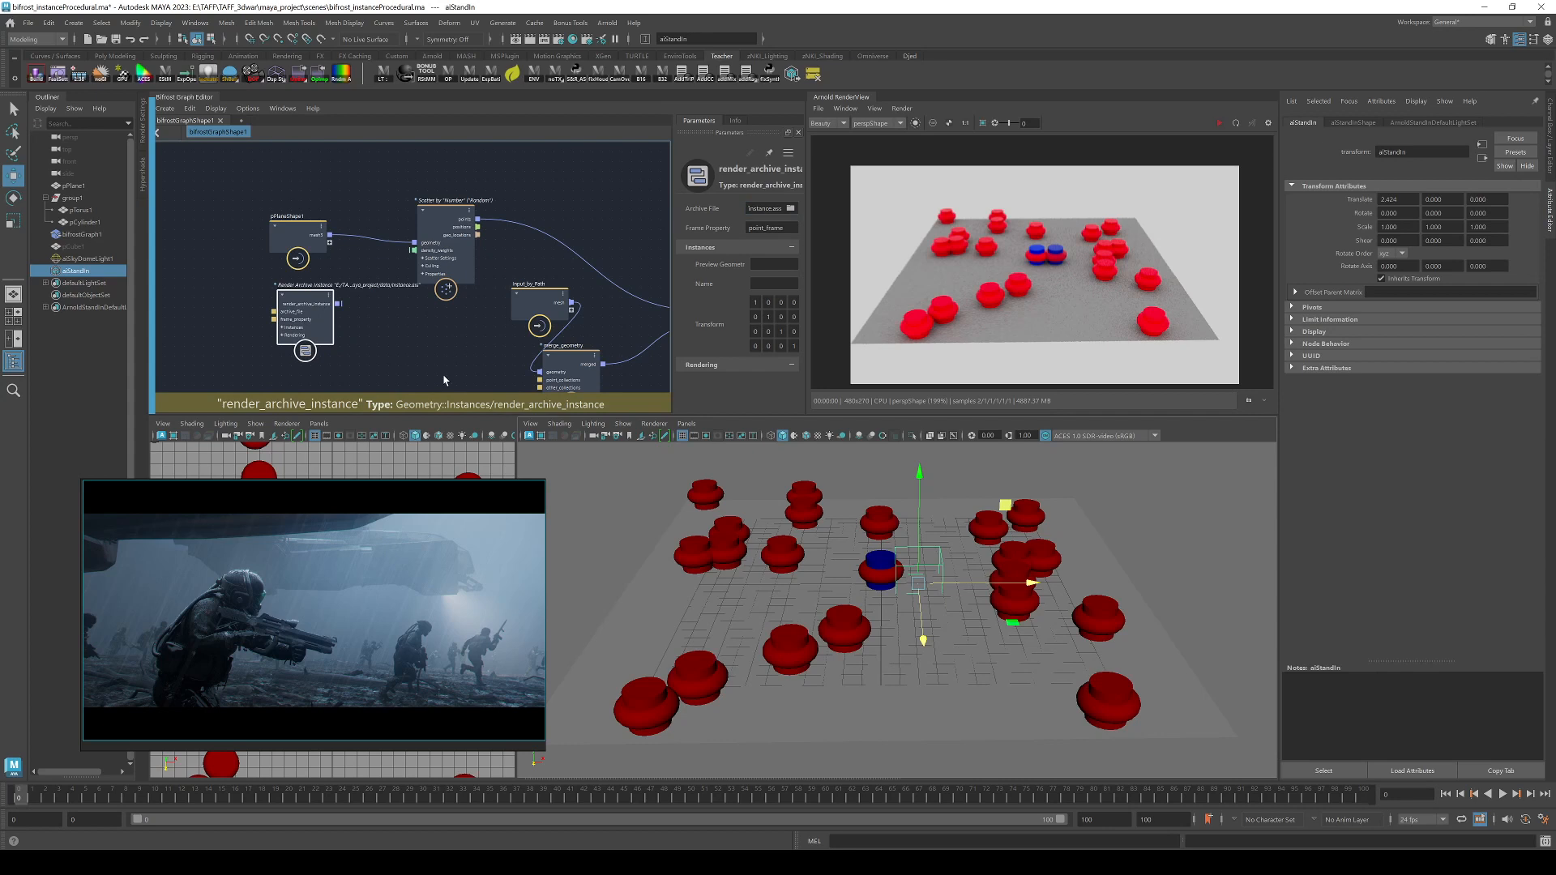
middle_drag(444, 380, 371, 309)
drag(230, 239, 629, 256)
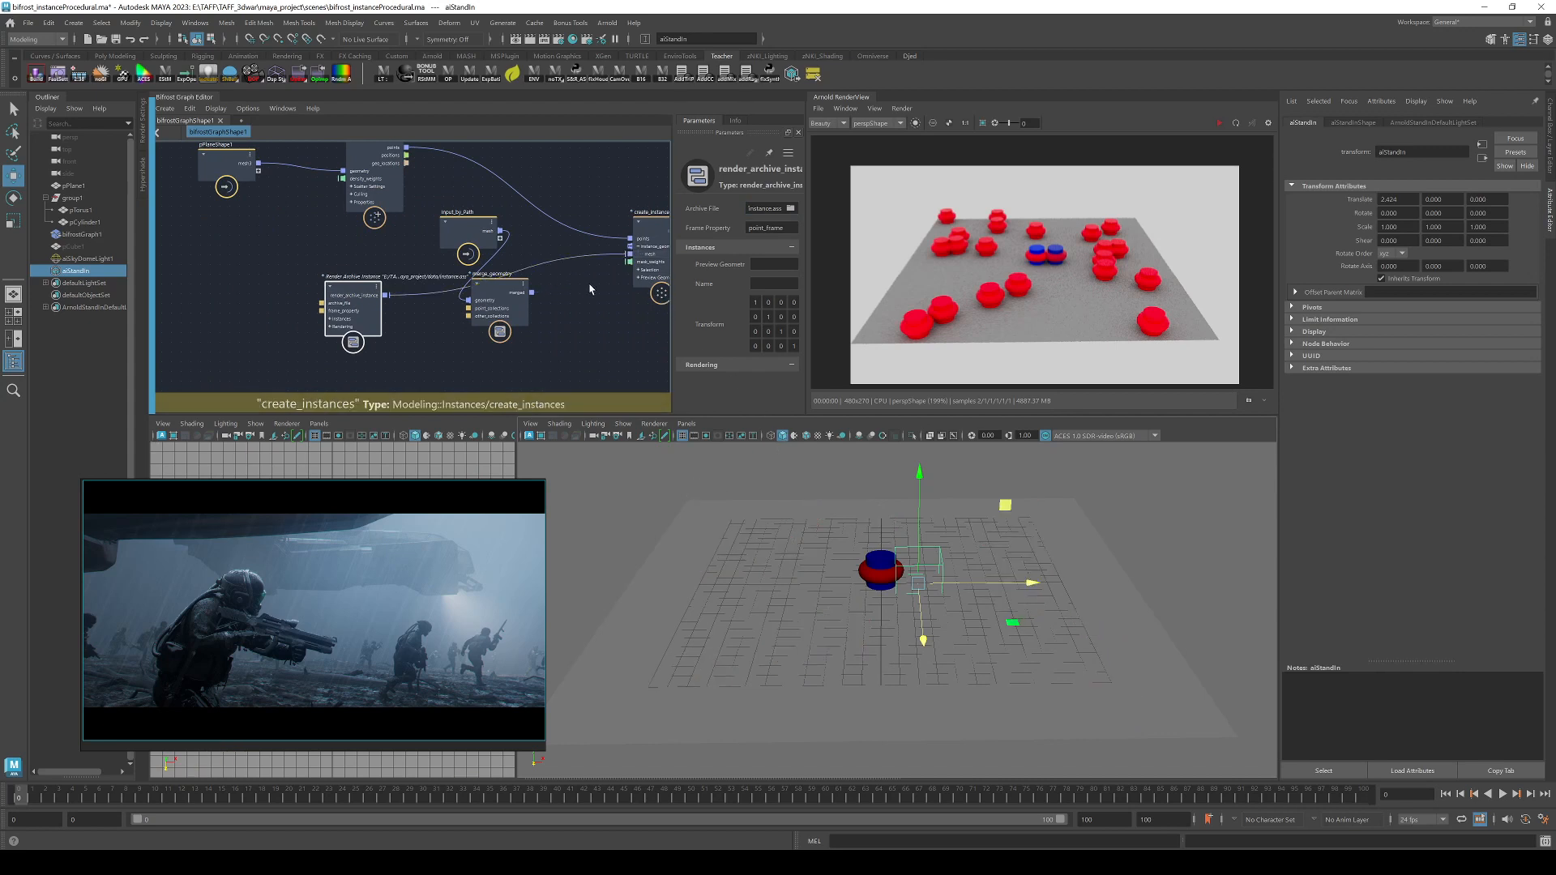
click(1216, 123)
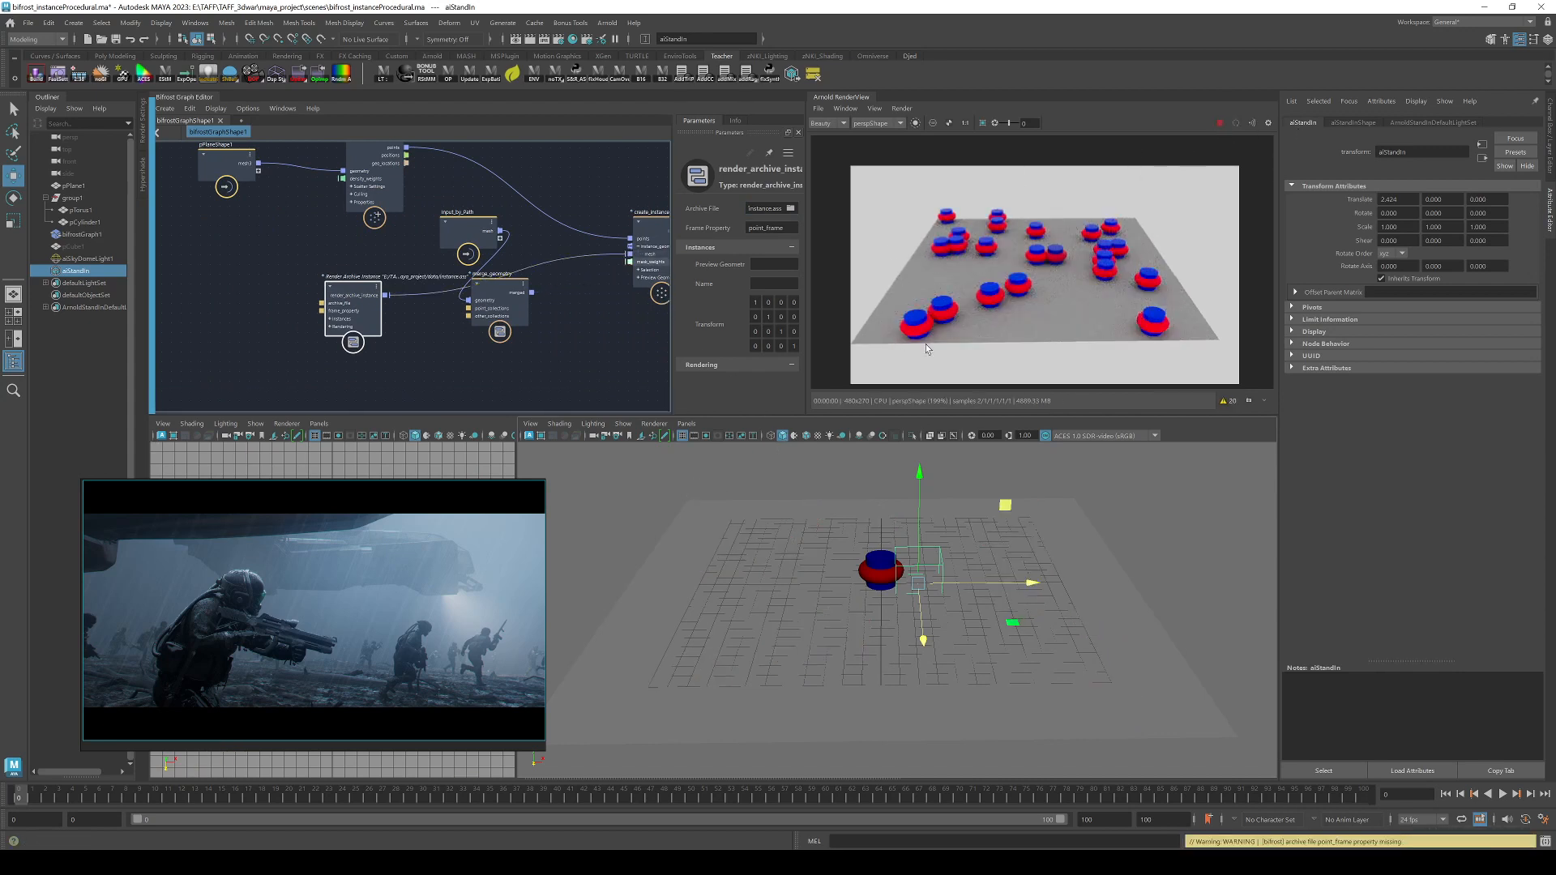
Examine the scatter_points settings, including the seed, and the original torus and cylinder in group1.
middle_drag(338, 238, 345, 291)
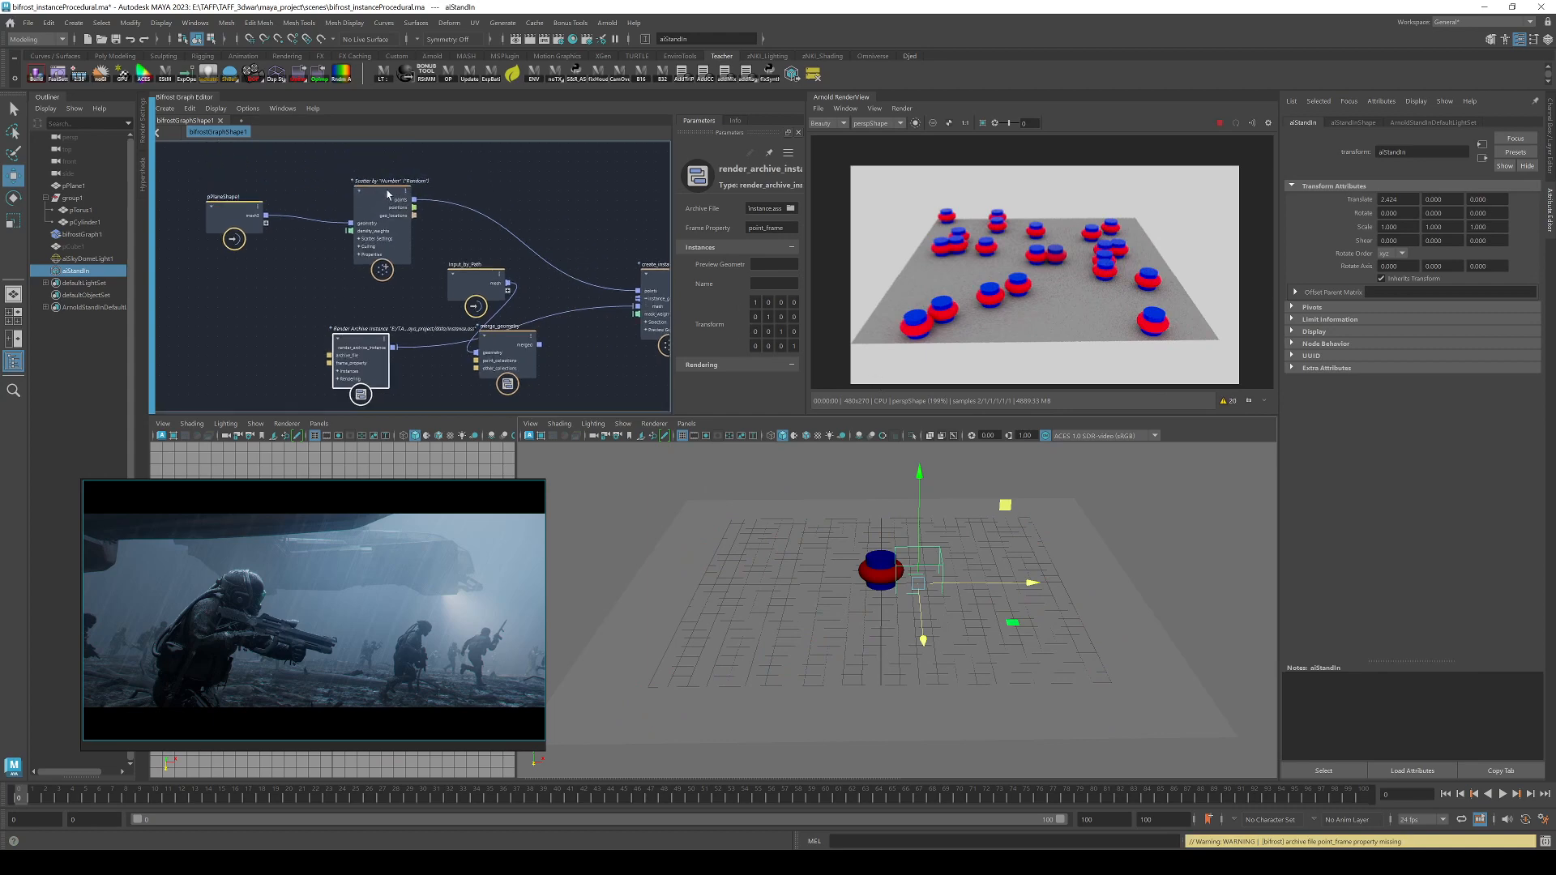
click(381, 203)
drag(718, 303, 721, 310)
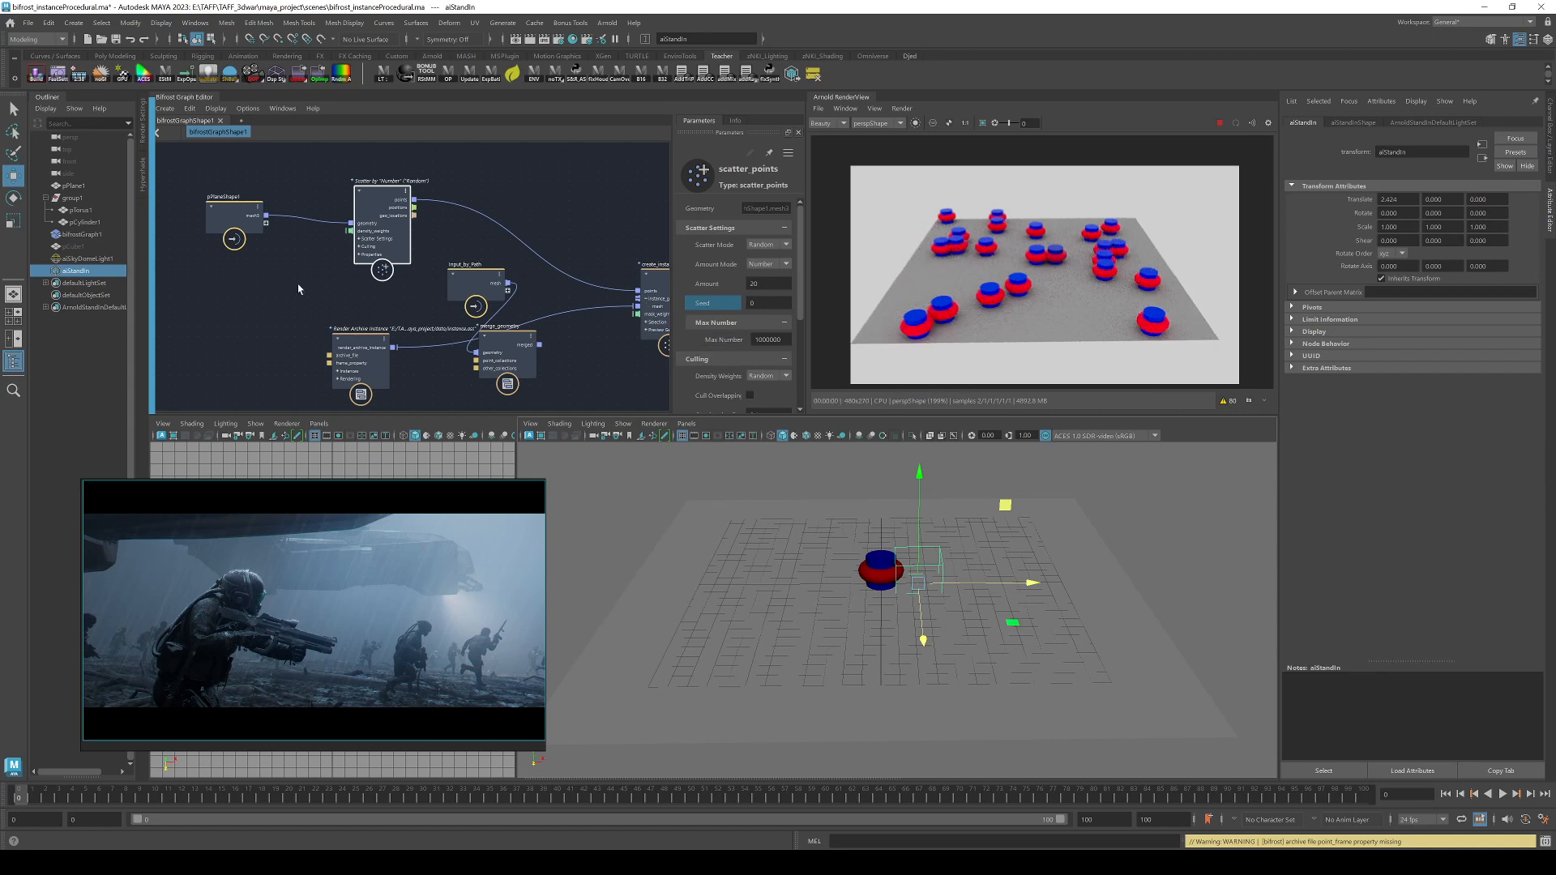
click(883, 571)
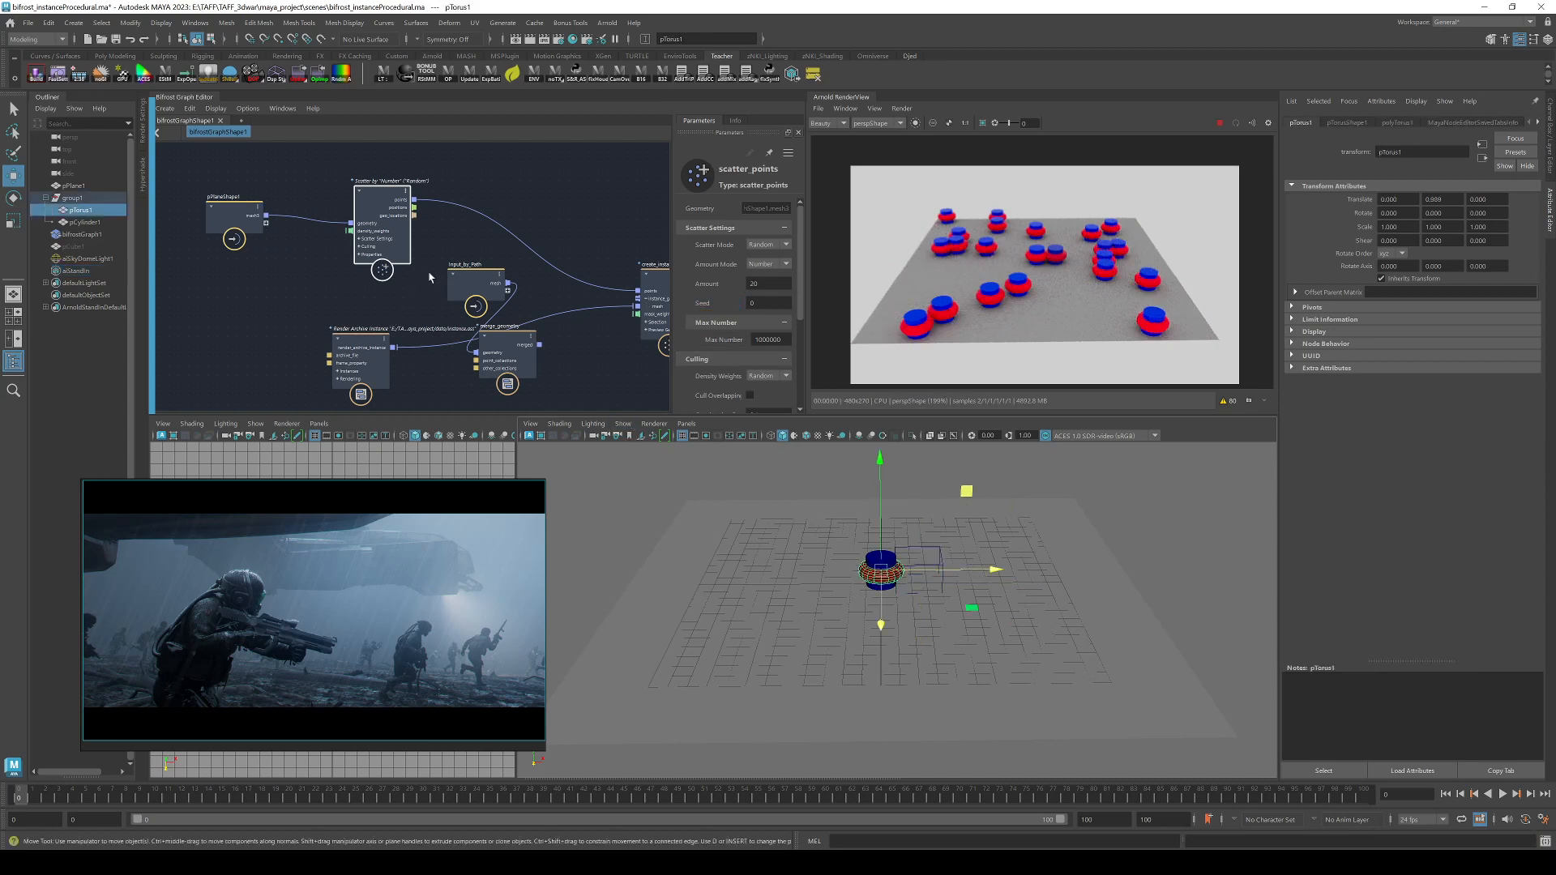
click(91, 222)
click(81, 210)
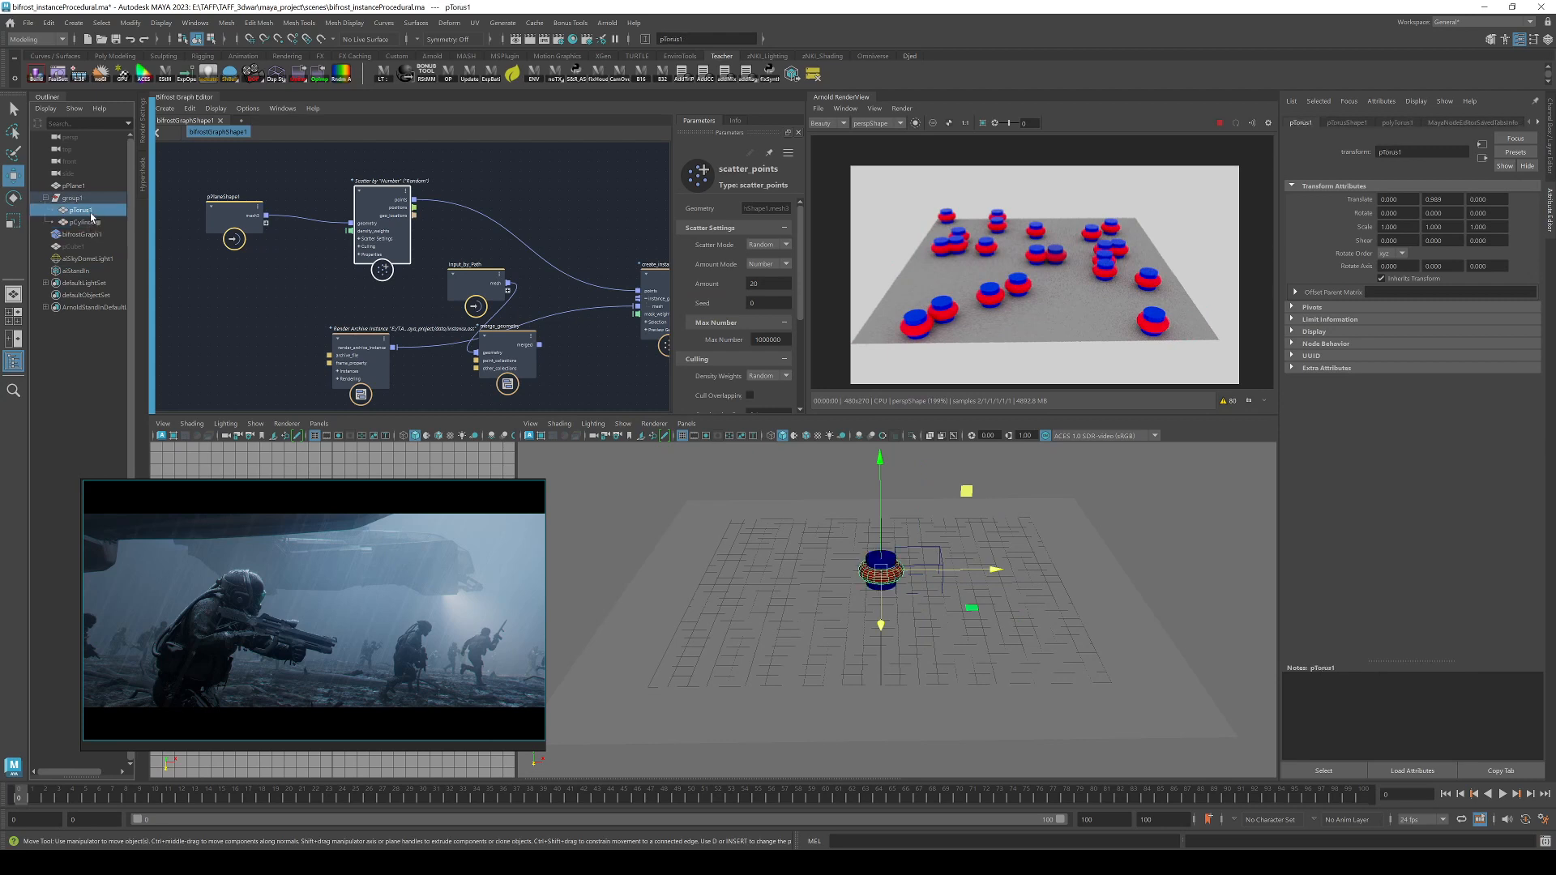
Check the archive file path of render_archive_instance and move the node farther away from merge_geometry.
click(353, 341)
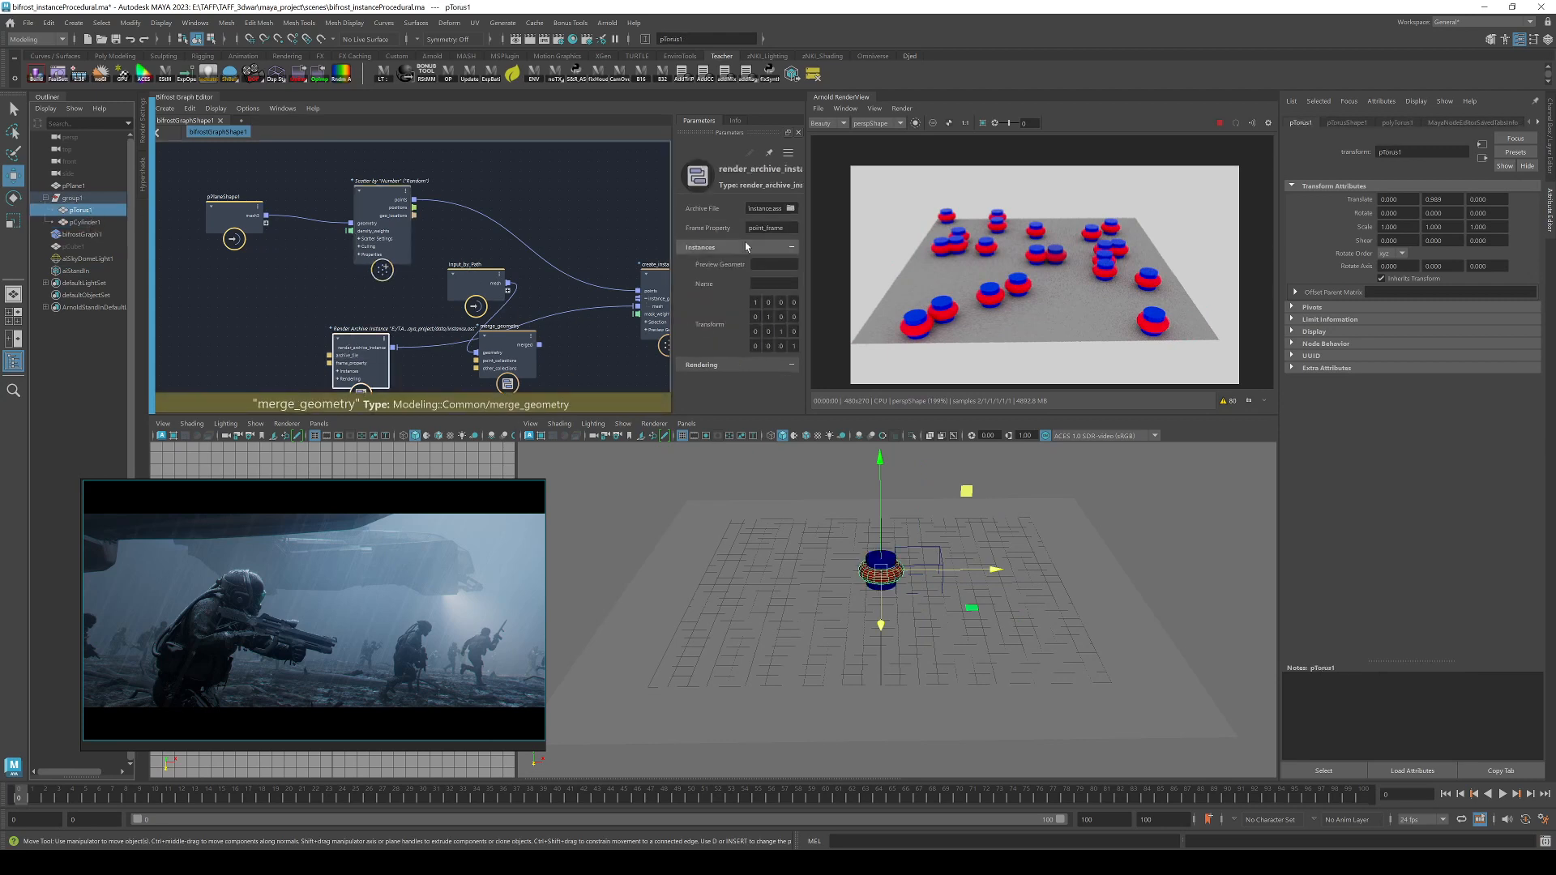
click(765, 208)
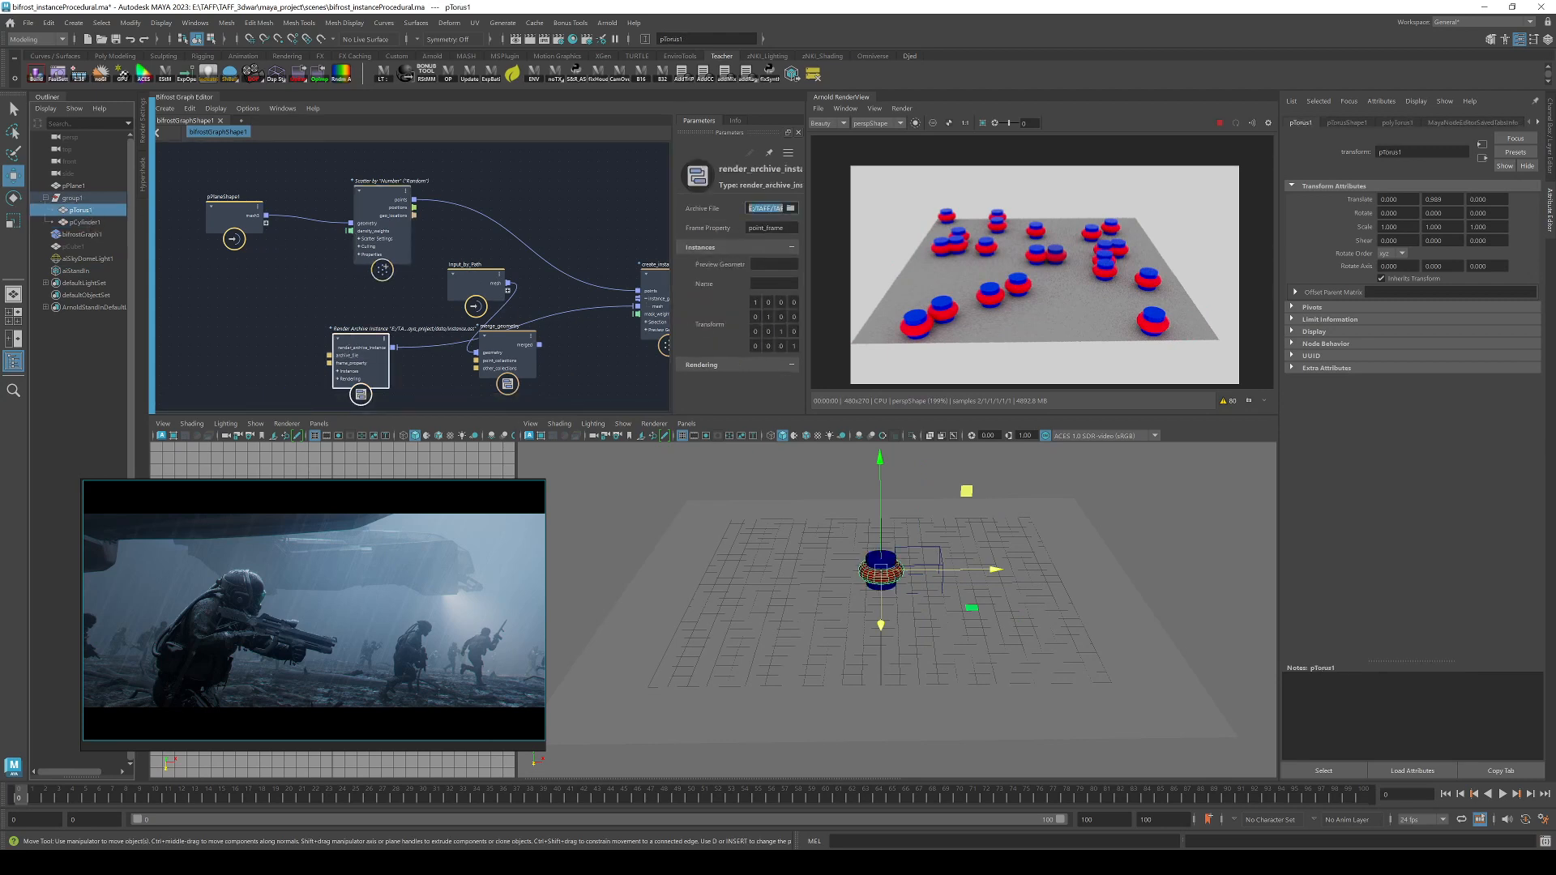
drag(363, 343, 326, 326)
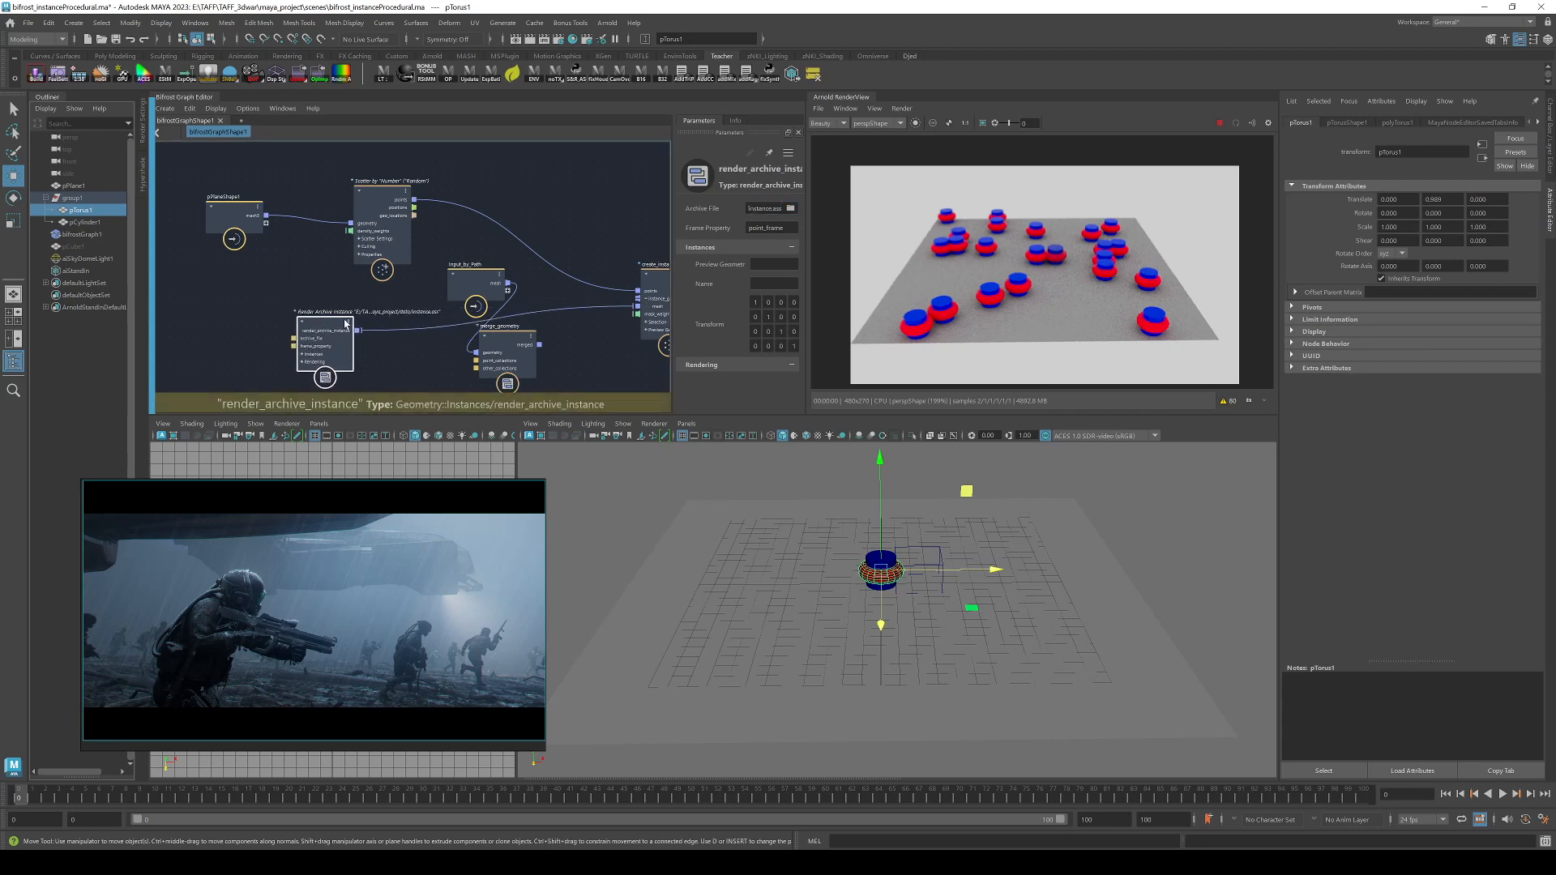